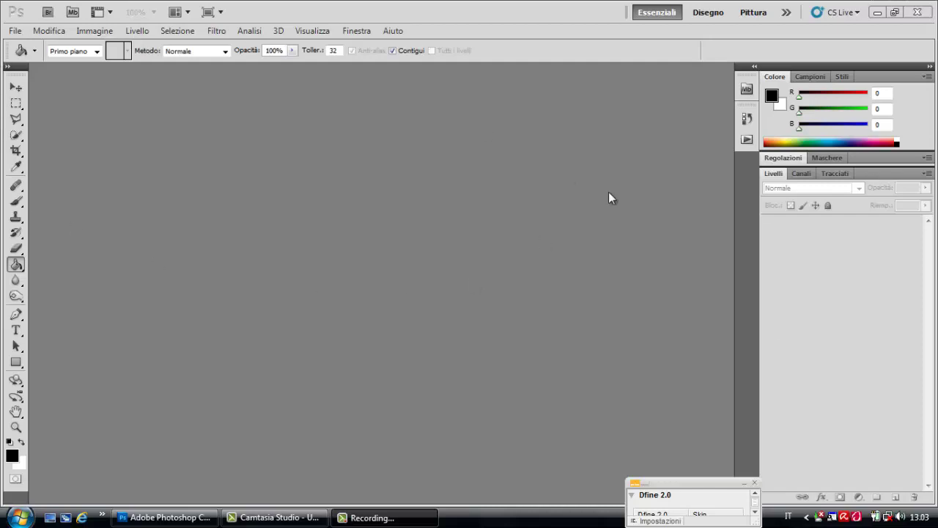
# - Open lago_ghiacciato.jpg from the Desktop through File > Apri
pyautogui.click(18, 33)
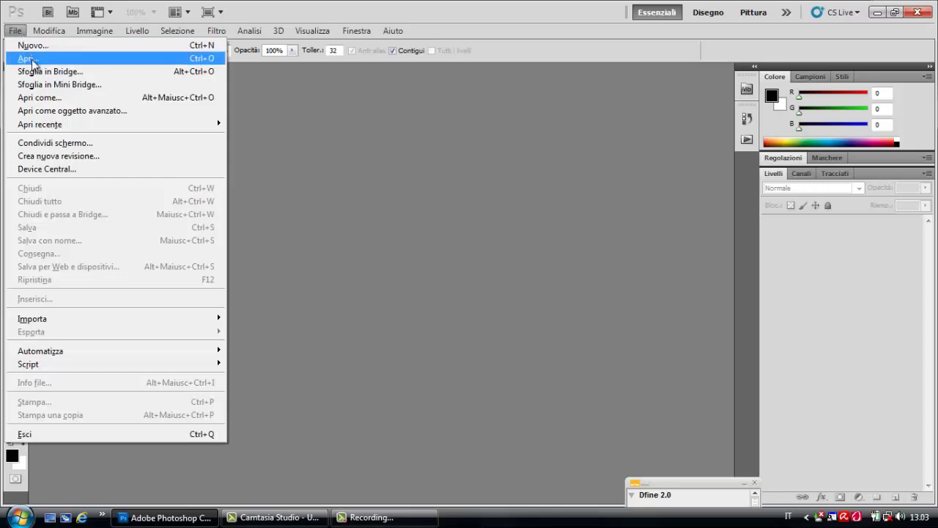
pyautogui.click(31, 59)
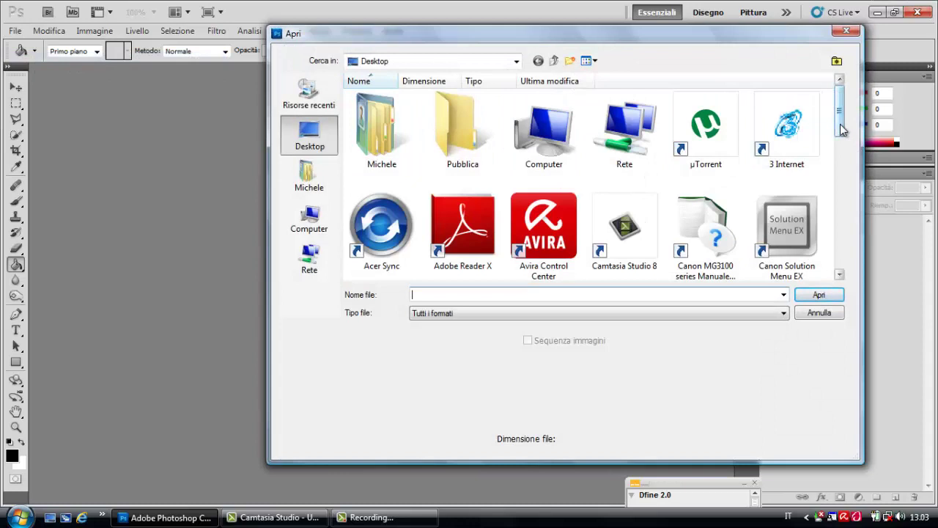
pyautogui.moveTo(842, 130); pyautogui.dragTo(848, 269)
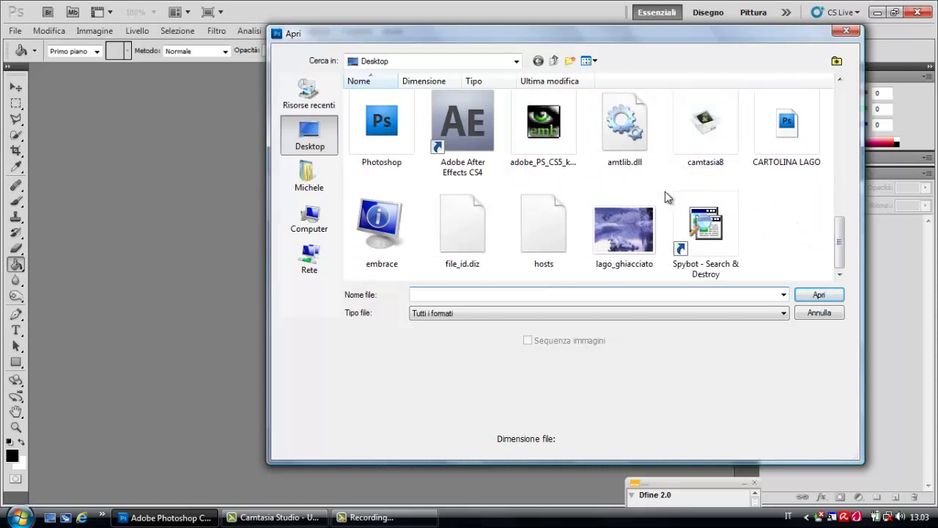
pyautogui.doubleClick(628, 245)
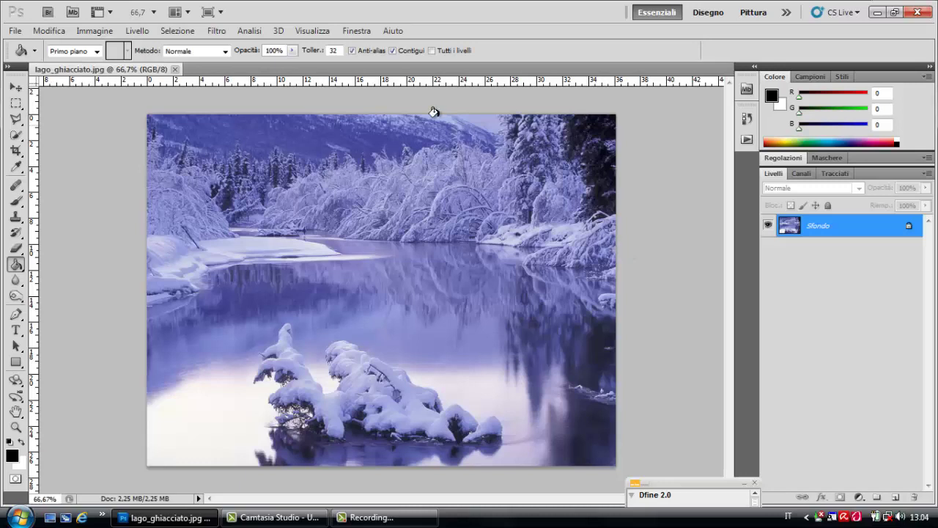
# - Fit the image to the screen and duplicate Sfondo into Livello 1 with Ctrl+J
pyautogui.click(16, 427)
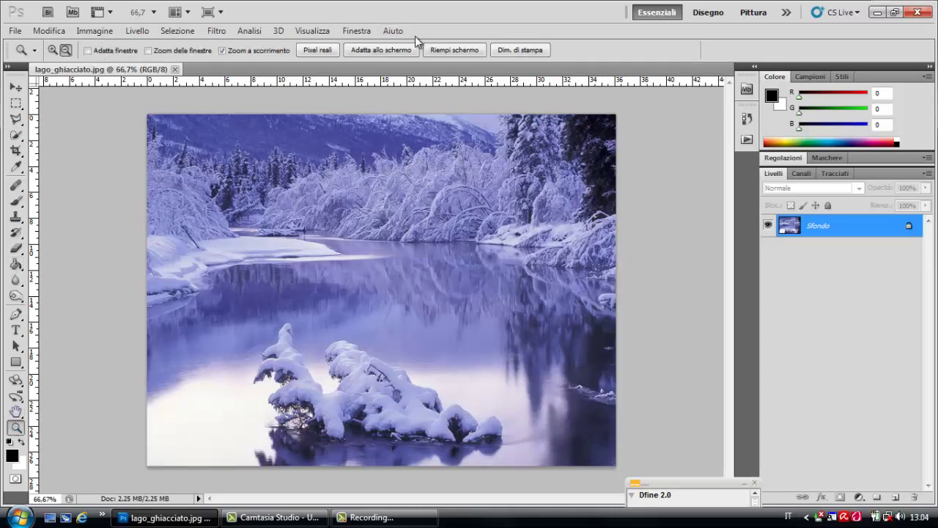
pyautogui.click(390, 49)
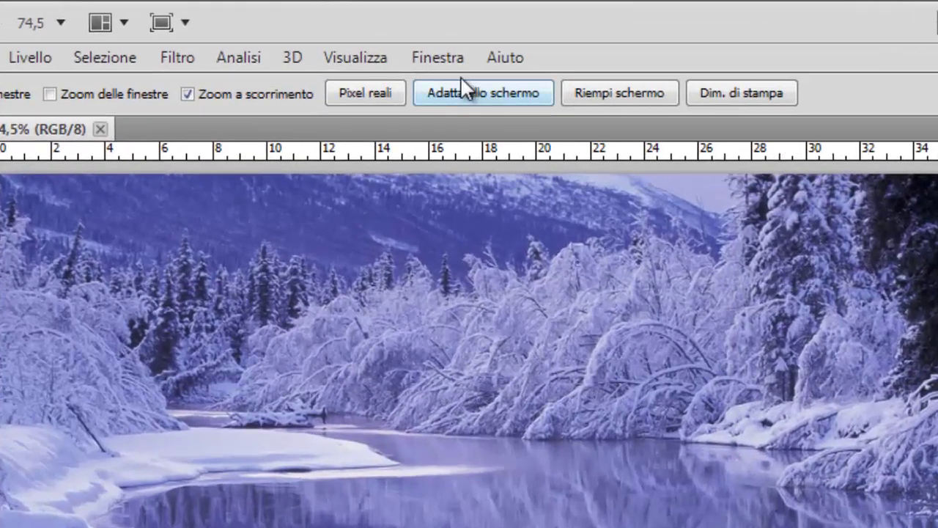
pyautogui.click(446, 56)
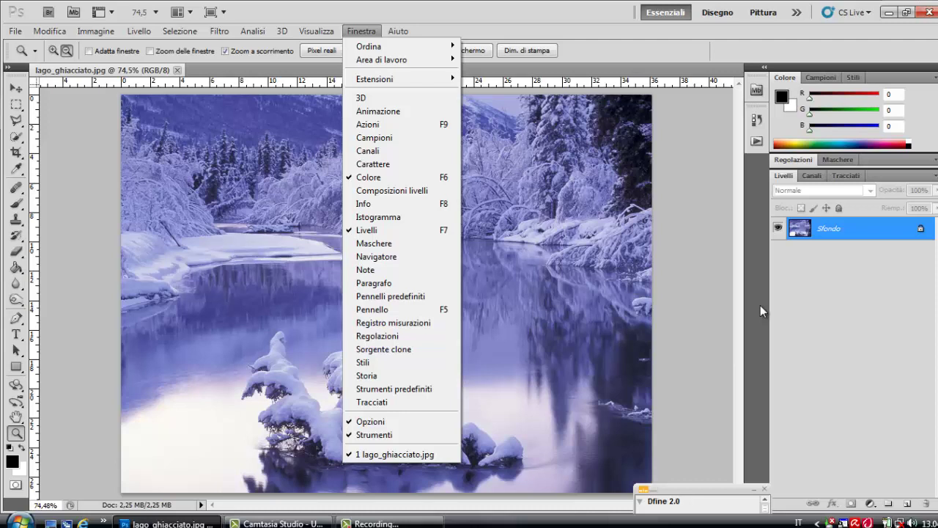
pyautogui.click(843, 233)
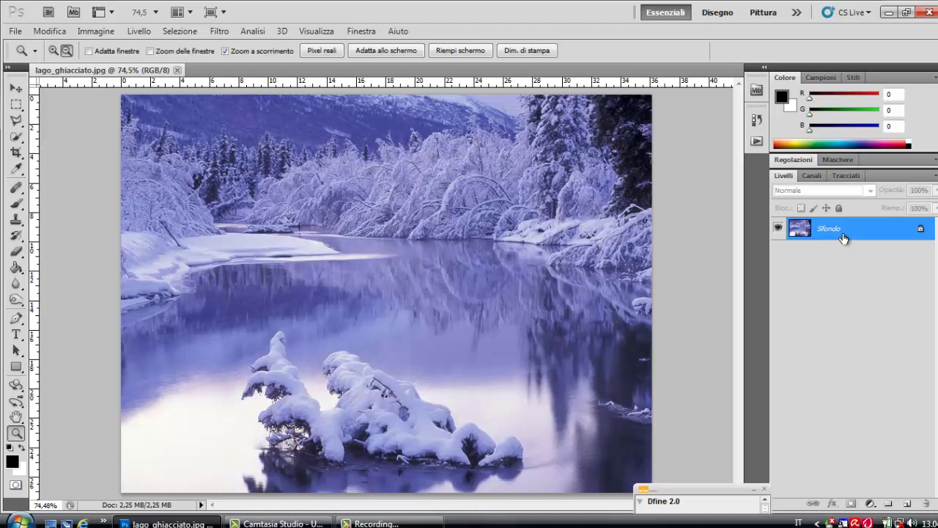
pyautogui.hotkey('ctrl', 'j')
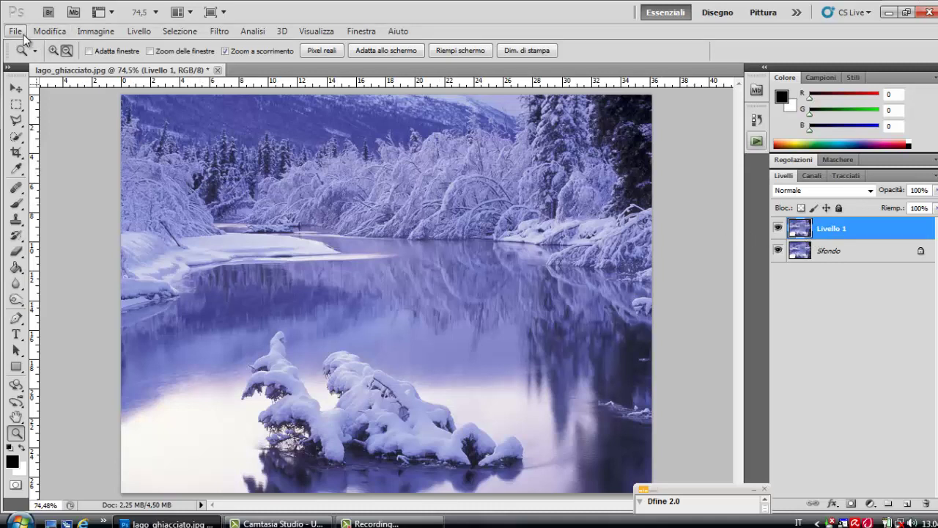
# - Scale the Livello 1 copy down to about 54% and centre it over the photo
pyautogui.click(48, 31)
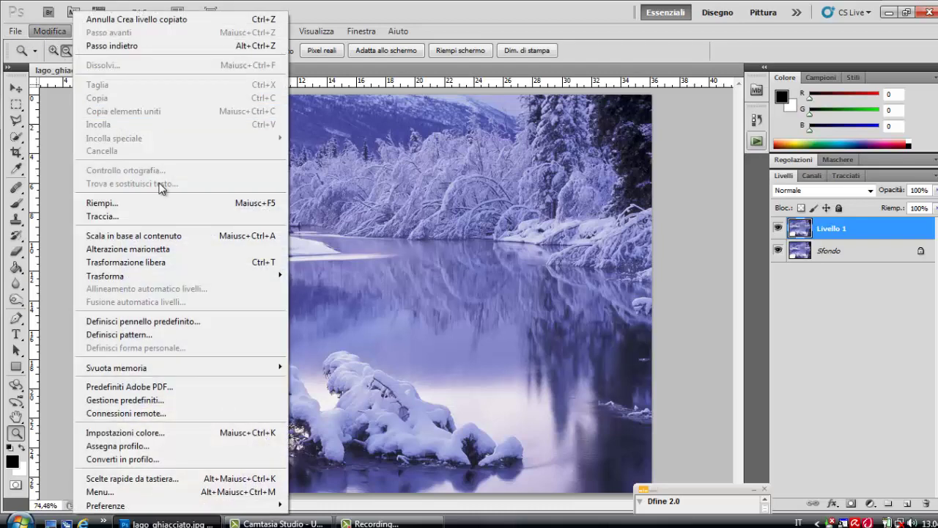
pyautogui.moveTo(105, 275)
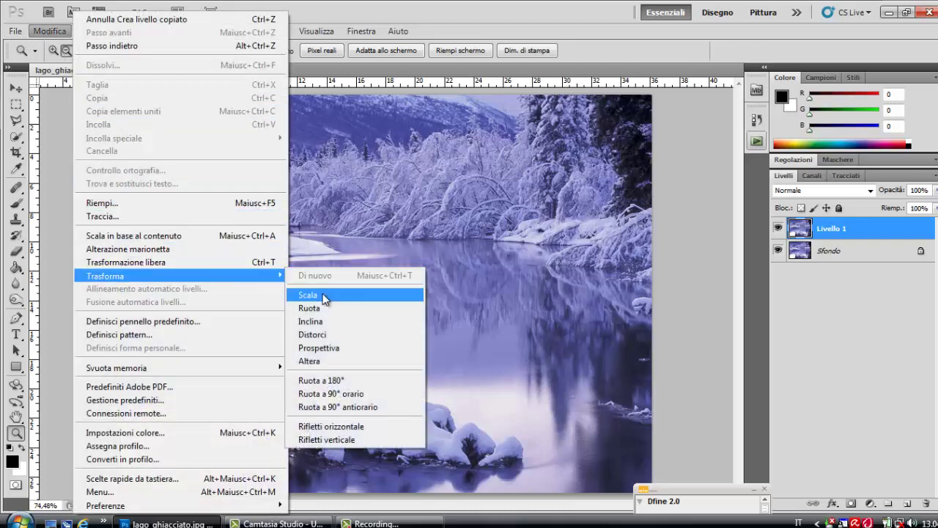
pyautogui.click(325, 297)
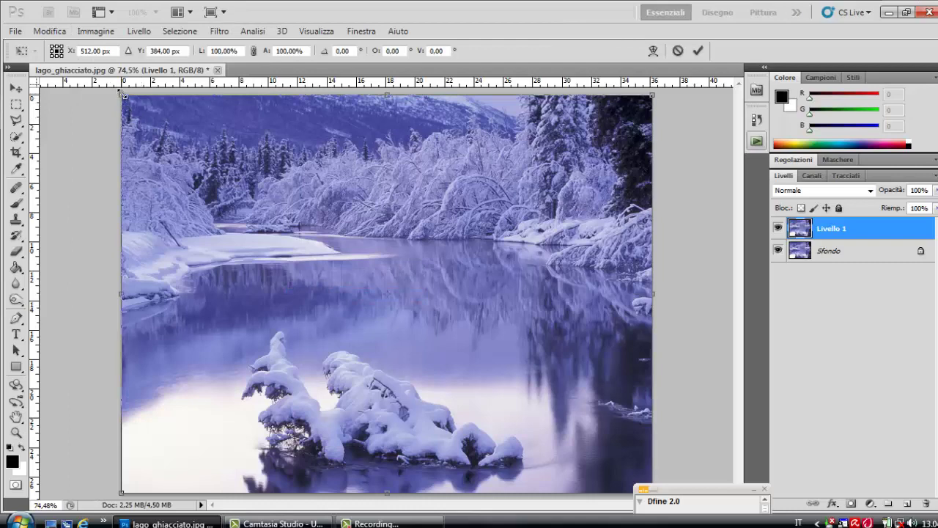
pyautogui.moveTo(123, 94); pyautogui.dragTo(343, 309)
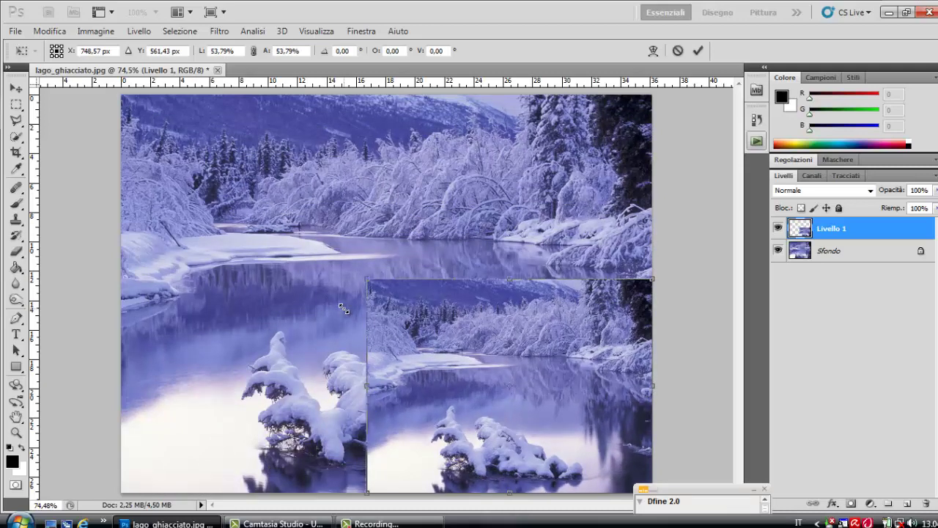
pyautogui.moveTo(526, 366)
pyautogui.mouseDown()
pyautogui.moveTo(381, 277)
pyautogui.moveTo(402, 272)
pyautogui.mouseUp()
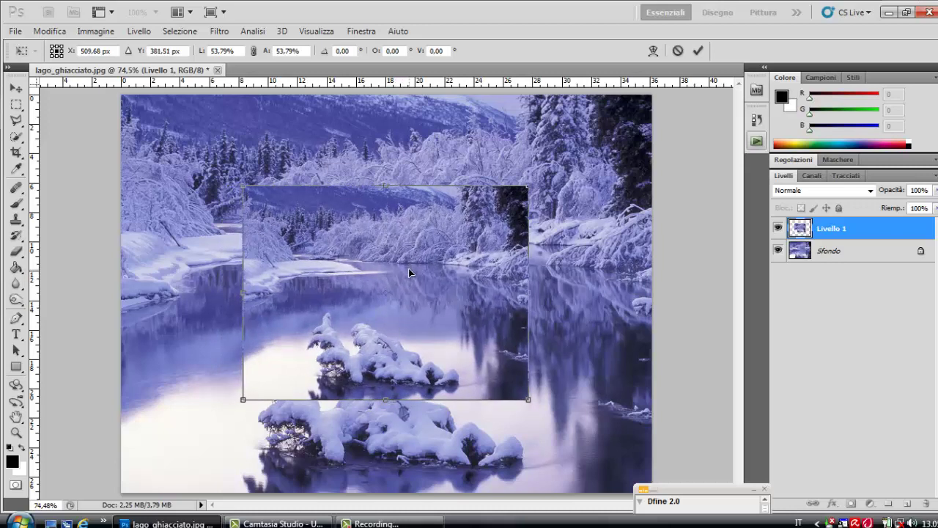
pyautogui.press('Return')
pyautogui.press('z')
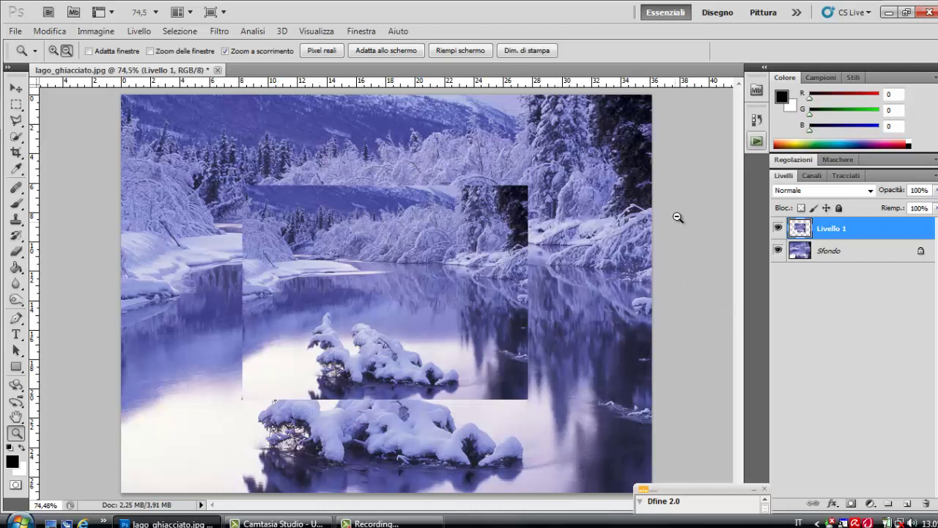
# - Add a new layer above Sfondo and select a rectangle slightly larger than the small photo
pyautogui.click(858, 251)
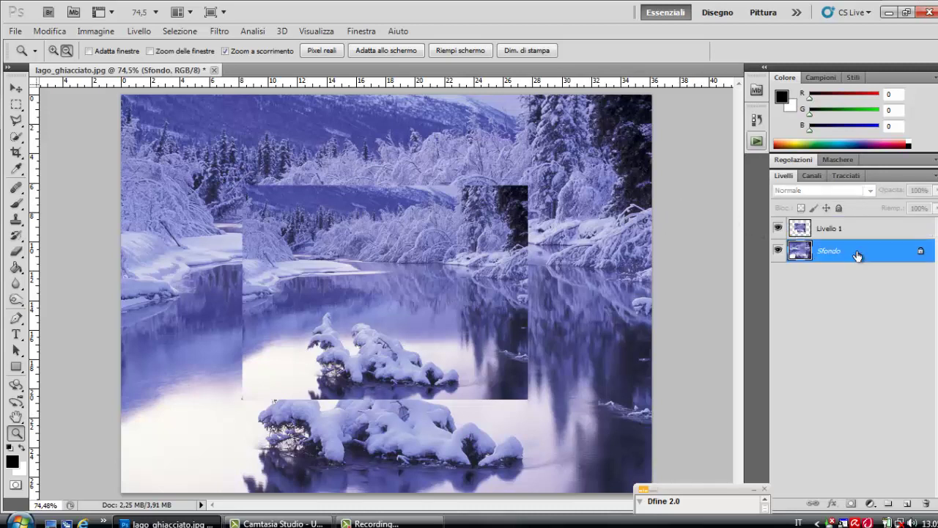
pyautogui.click(908, 504)
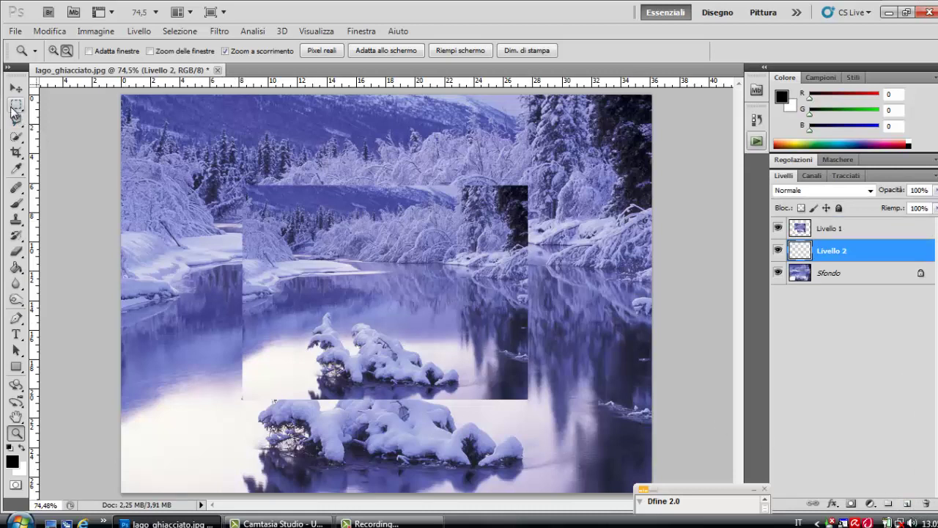
pyautogui.click(14, 107)
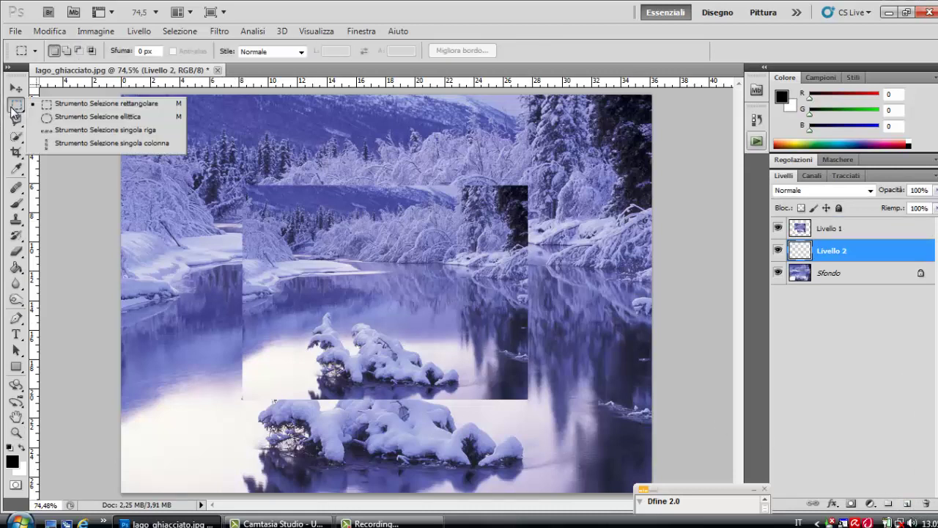
pyautogui.click(131, 108)
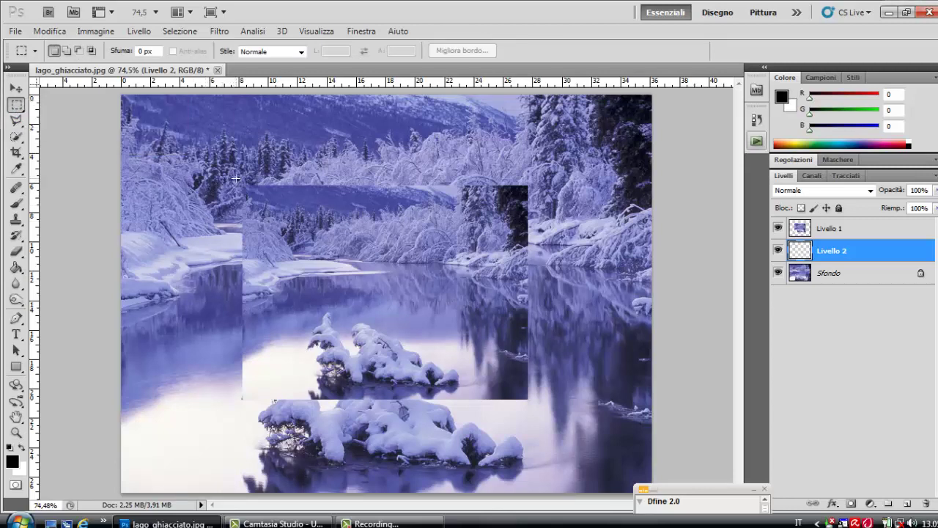
pyautogui.moveTo(468, 354); pyautogui.dragTo(535, 403)
pyautogui.click(540, 393)
pyautogui.hotkey('ctrl', 'z')
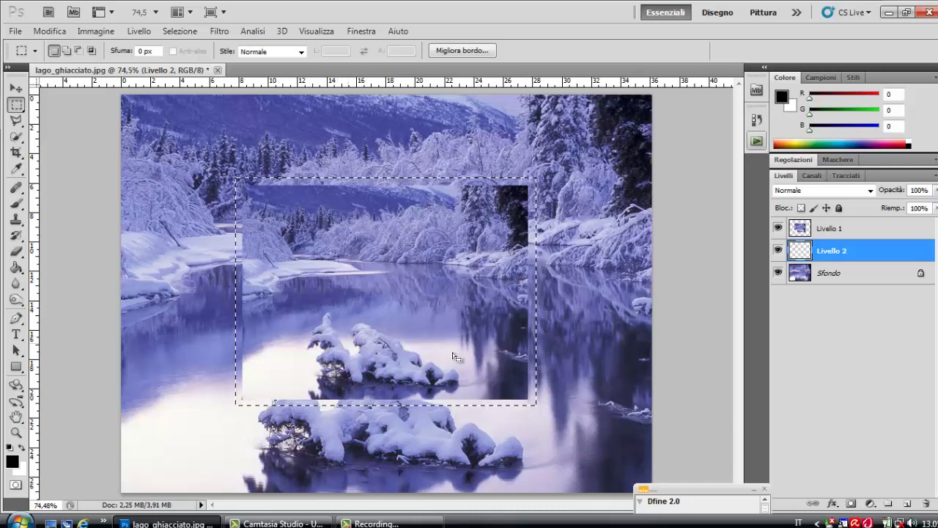
# - Fill the rectangle selection with white using the Paint Bucket, then deselect
pyautogui.click(21, 446)
pyautogui.click(16, 267)
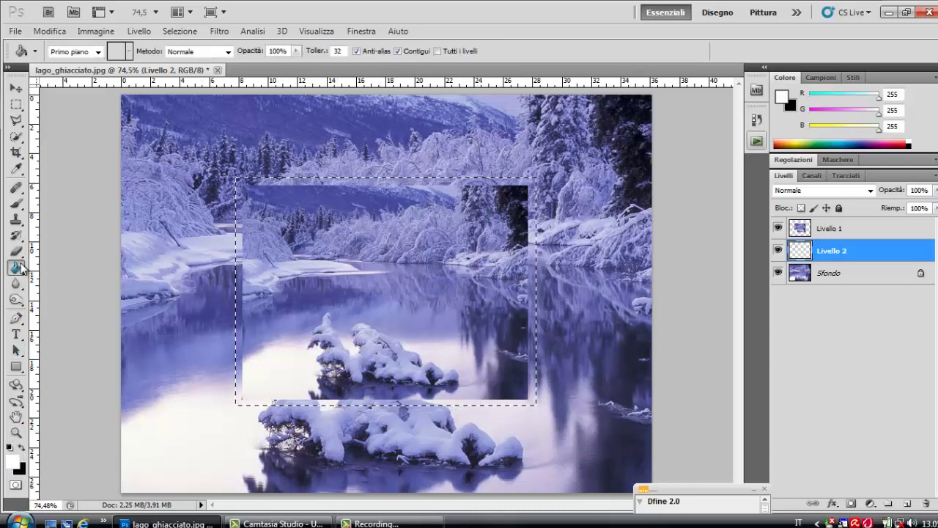
pyautogui.click(297, 196)
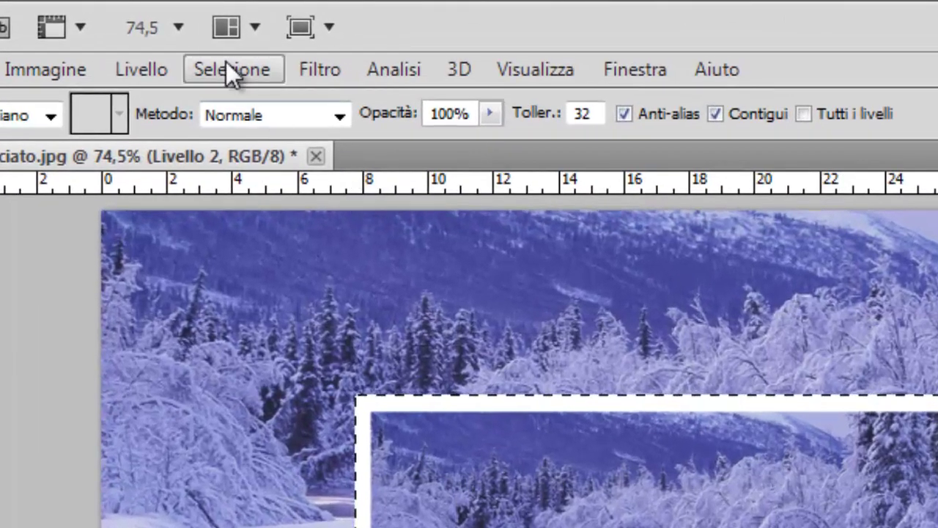
pyautogui.click(226, 72)
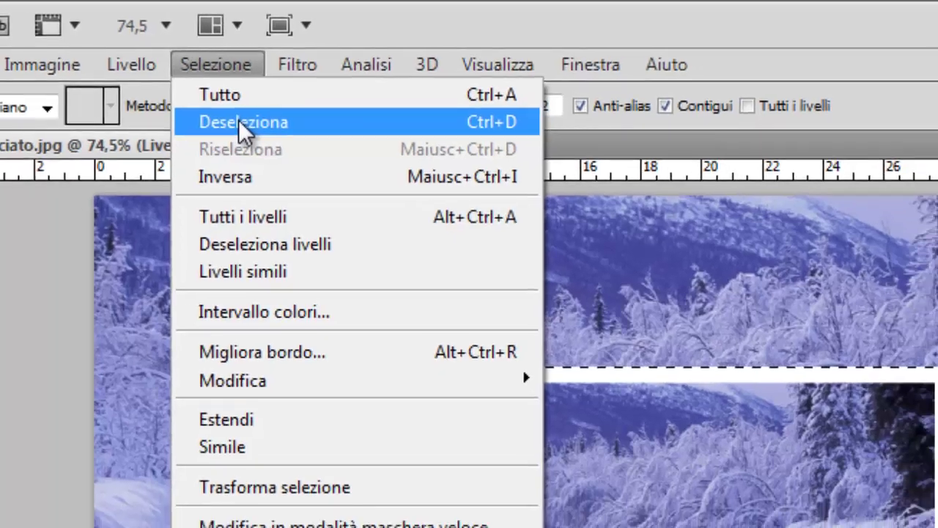
pyautogui.click(256, 132)
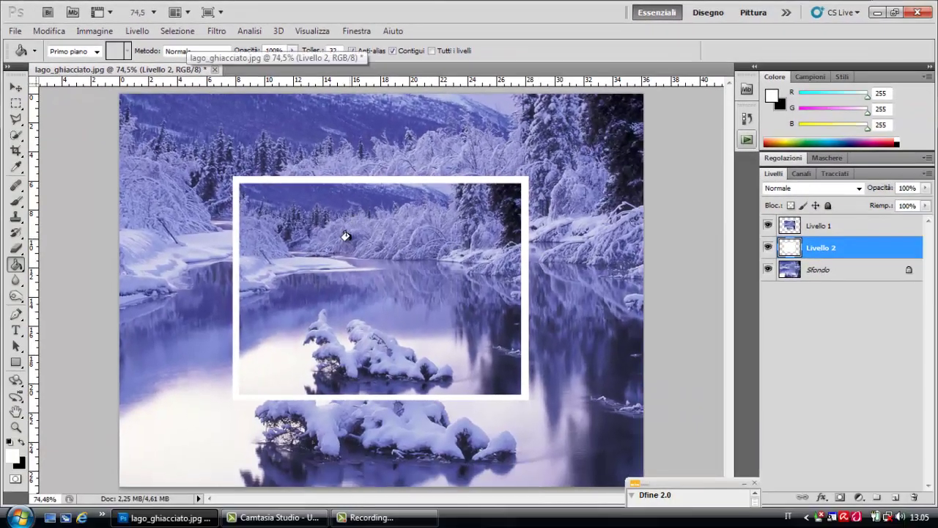
# - Merge Livello 1 down onto the white frame in Livello 2 with Unisci sotto
pyautogui.click(834, 228)
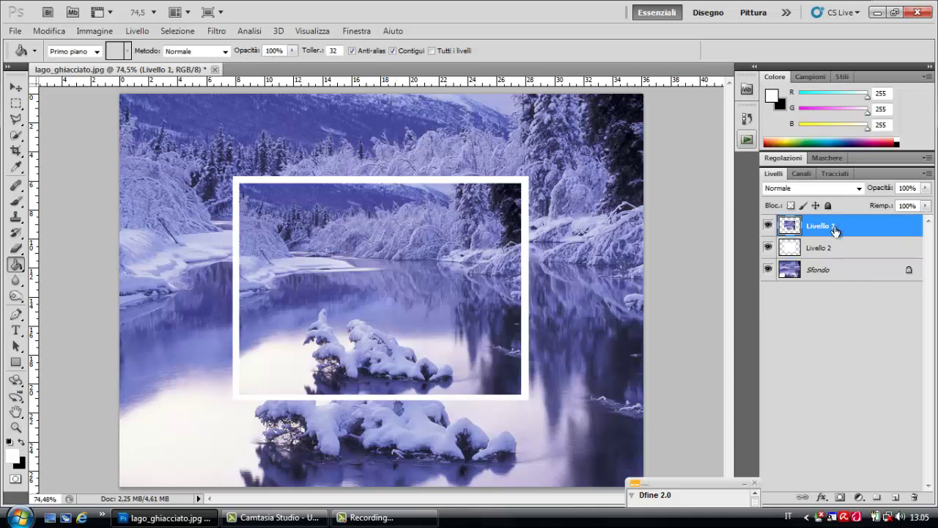
pyautogui.rightClick(834, 229)
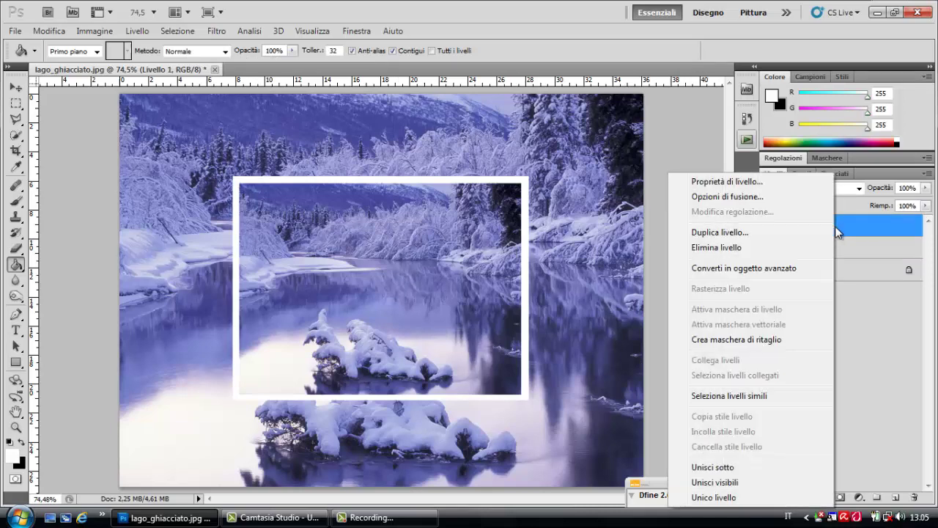
pyautogui.click(757, 467)
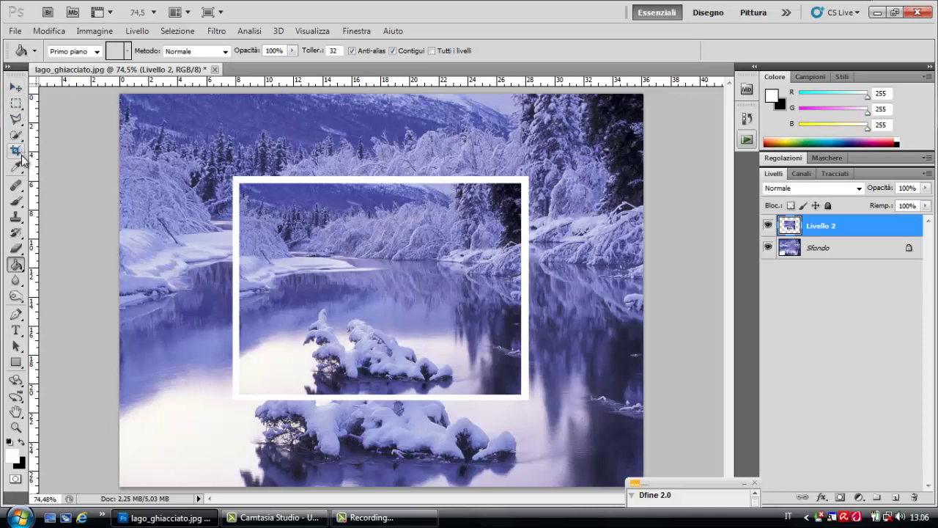
# - Pick the Brush tool with the 824 snowflake tip at 182 px, then select Sfondo
pyautogui.click(19, 205)
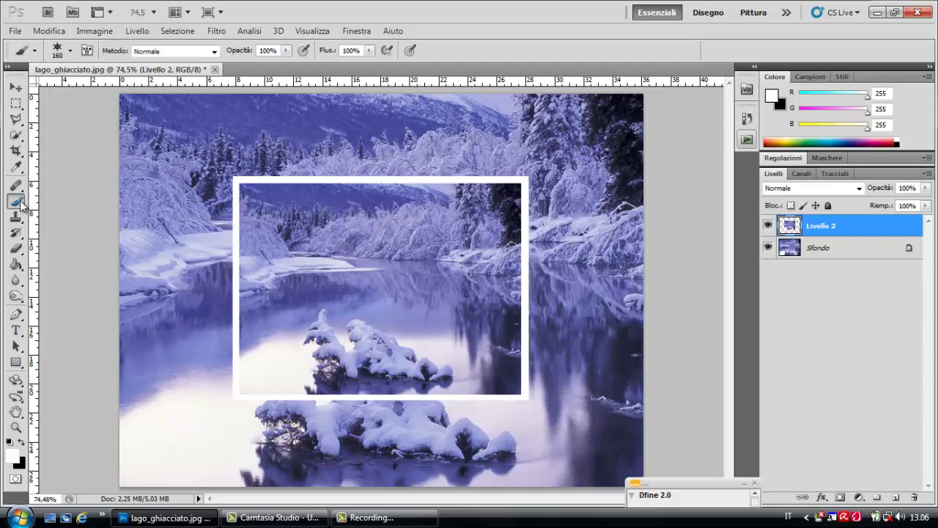
pyautogui.click(70, 50)
pyautogui.moveTo(149, 151); pyautogui.dragTo(168, 214)
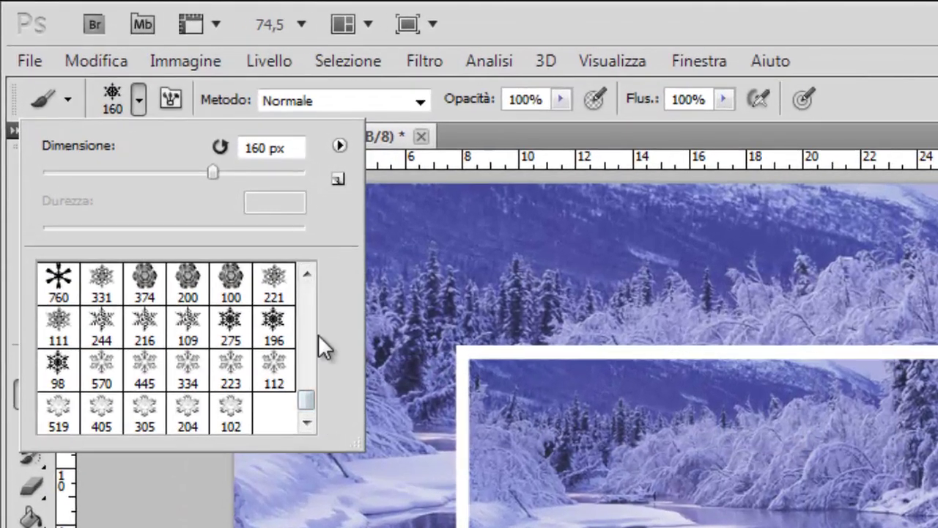
pyautogui.click(267, 238)
pyautogui.click(311, 275)
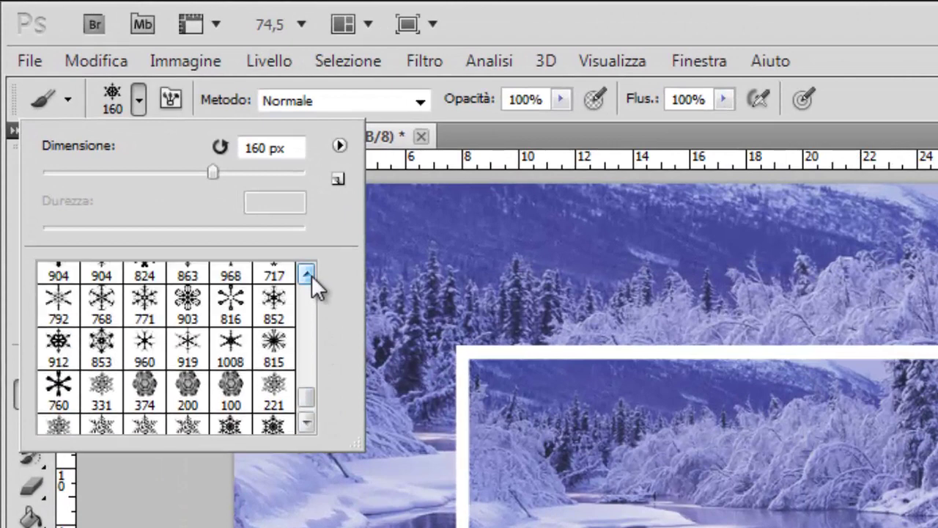
pyautogui.click(312, 275)
pyautogui.click(312, 275)
pyautogui.click(311, 275)
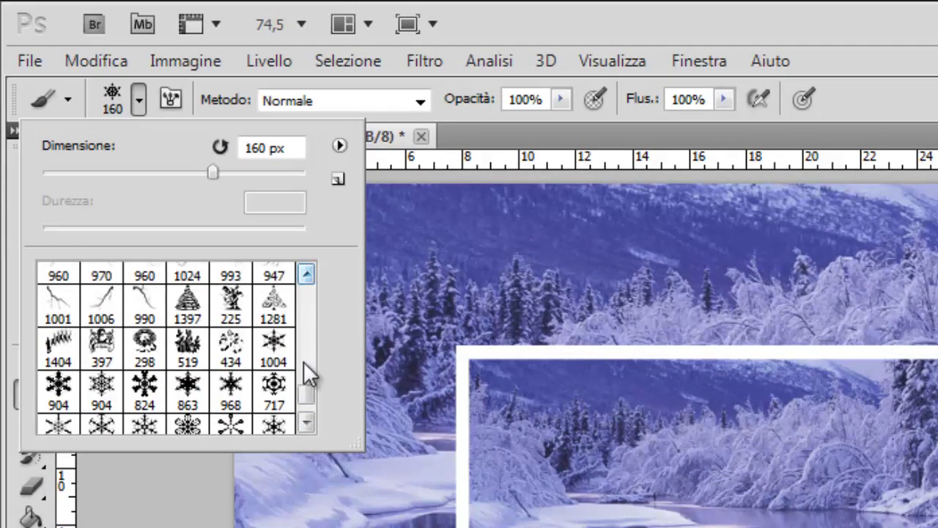
pyautogui.click(309, 423)
pyautogui.click(309, 423)
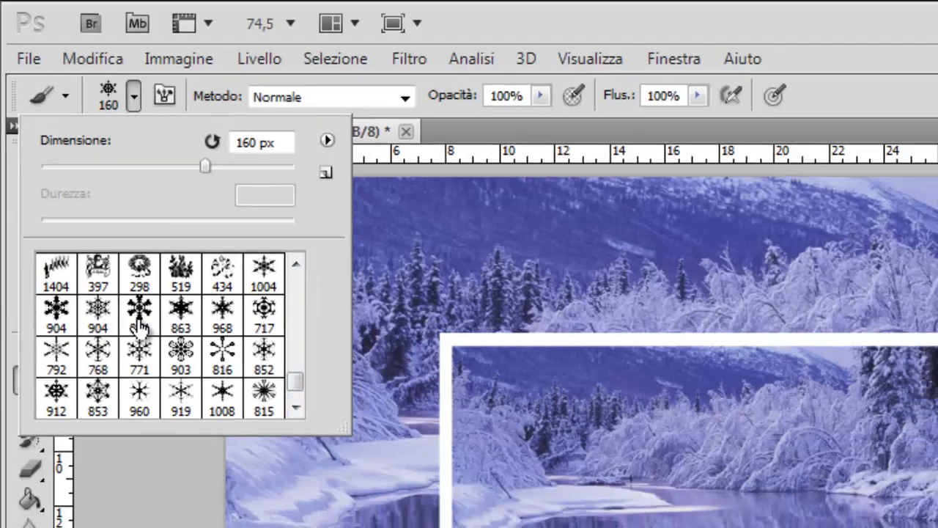
pyautogui.click(143, 322)
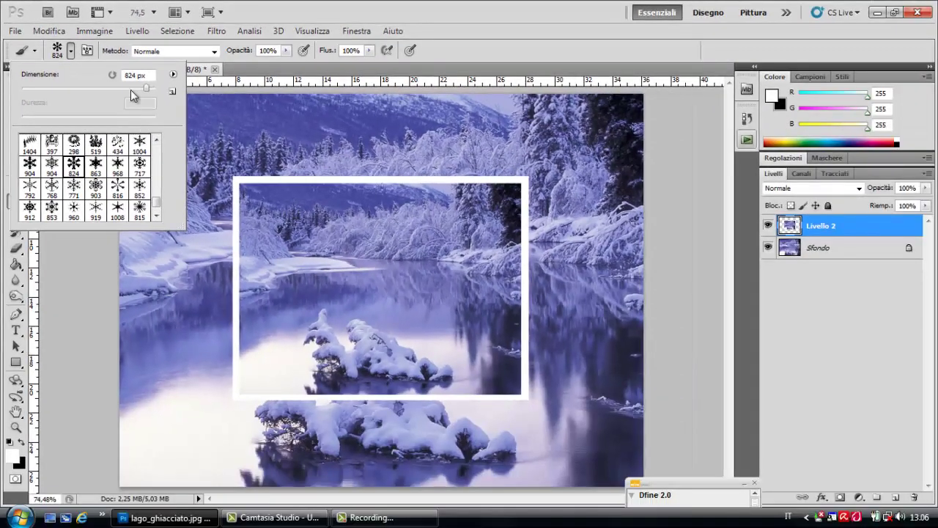
pyautogui.click(100, 87)
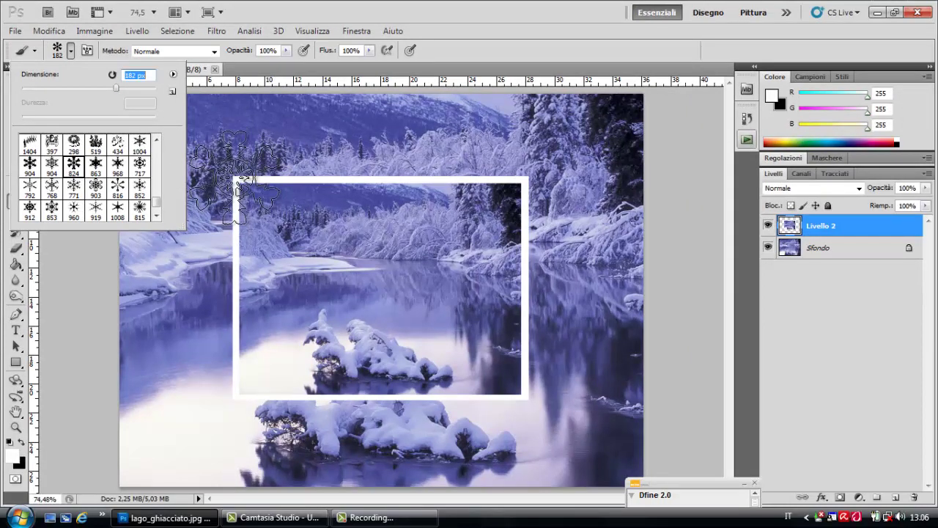
pyautogui.click(879, 259)
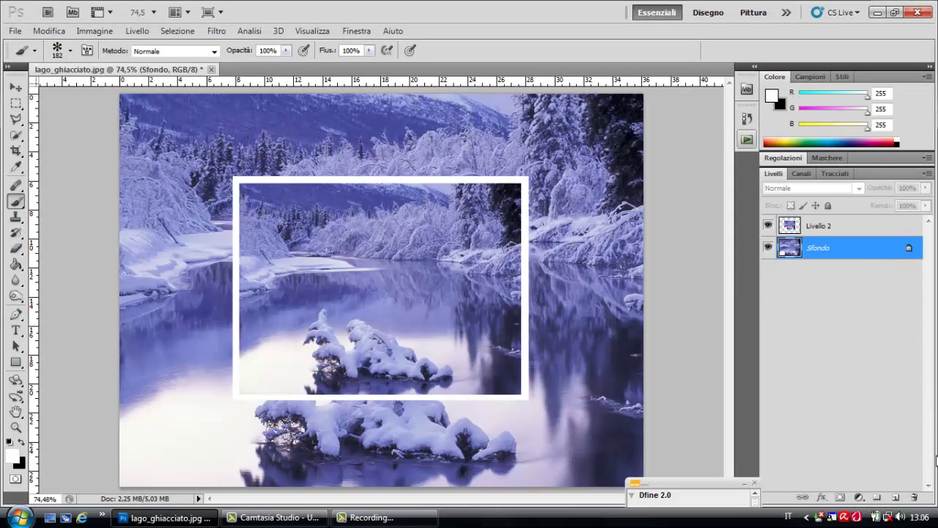
# - On new layer Livello 3, stamp snowflakes at the frame's top-left and left side using 824 and 815 (174 px)
pyautogui.click(897, 498)
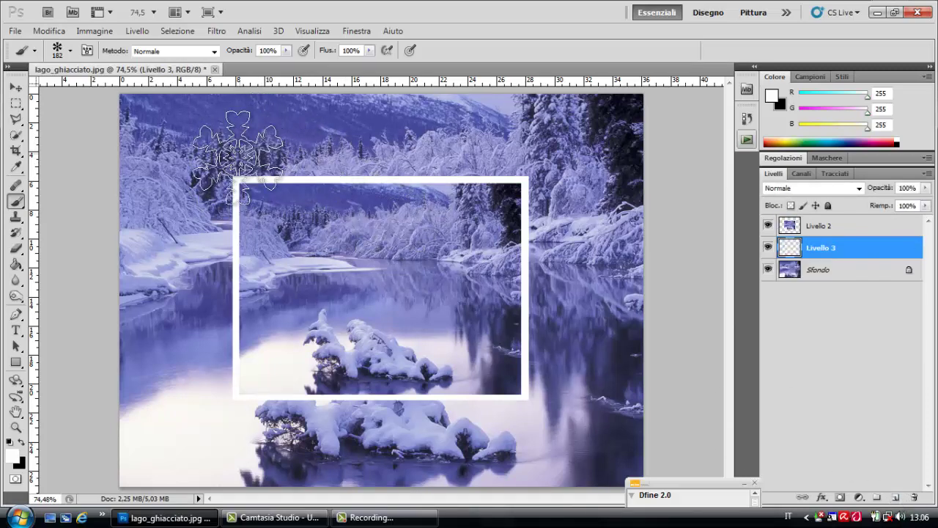
pyautogui.click(229, 170)
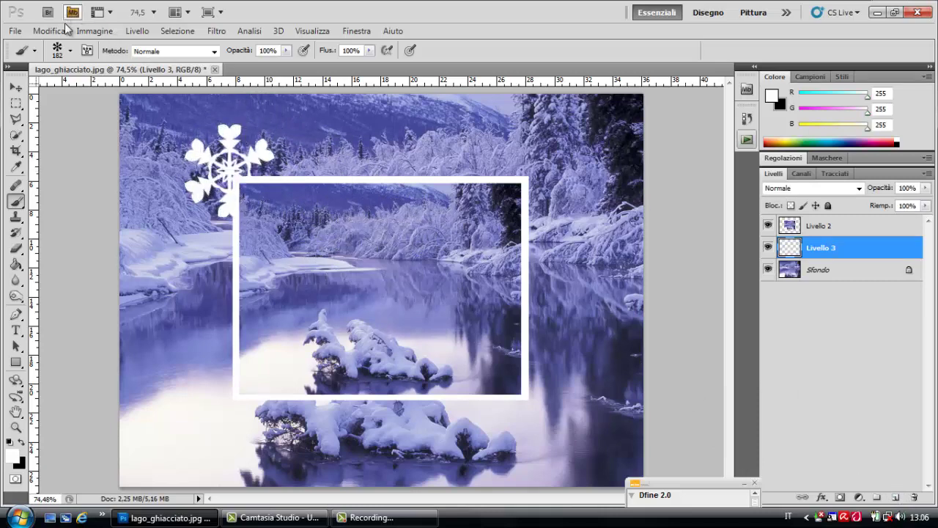
pyautogui.click(71, 51)
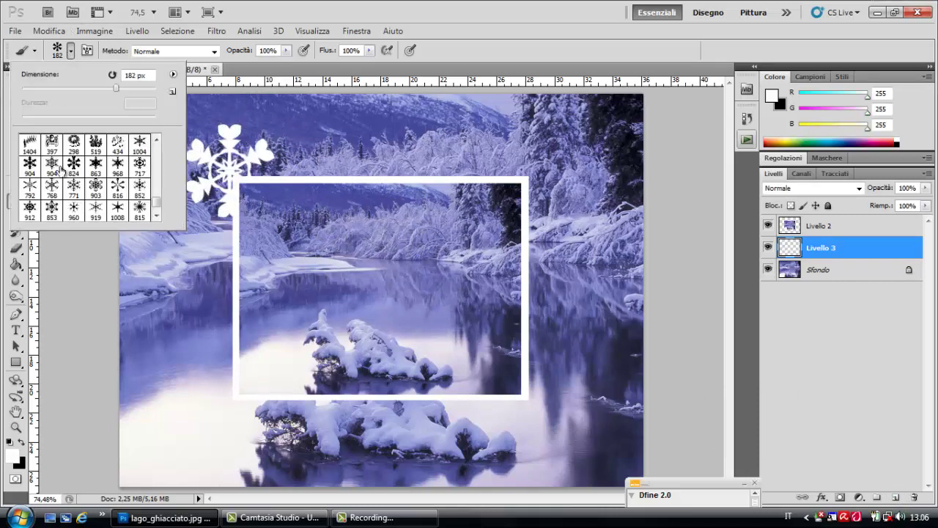
pyautogui.click(138, 210)
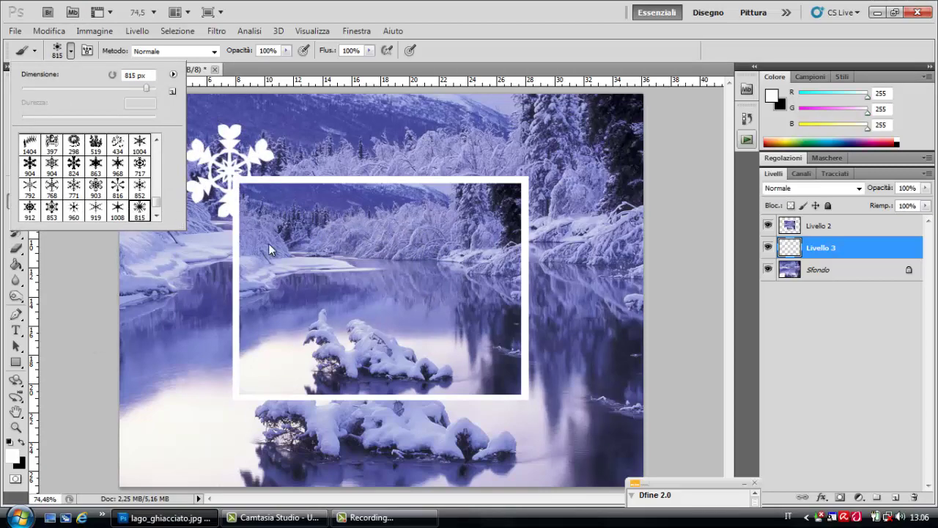
pyautogui.click(113, 89)
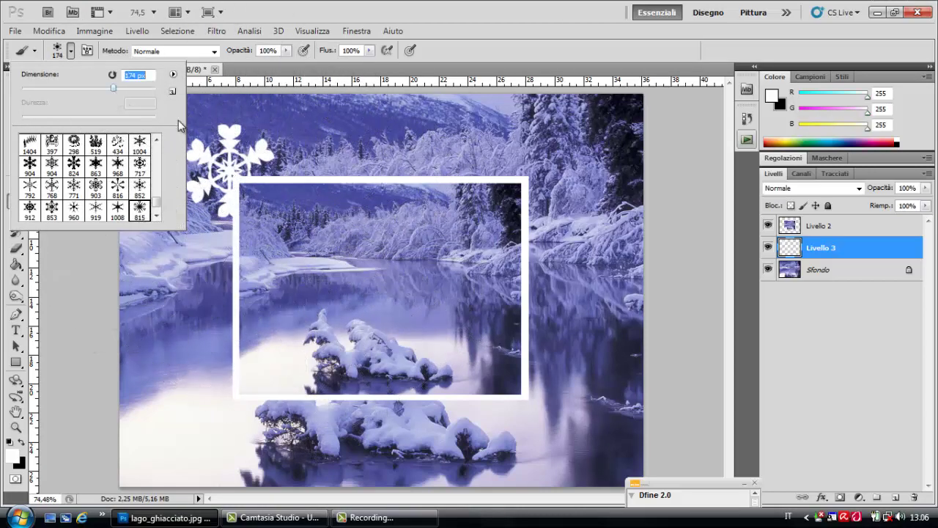
pyautogui.click(283, 176)
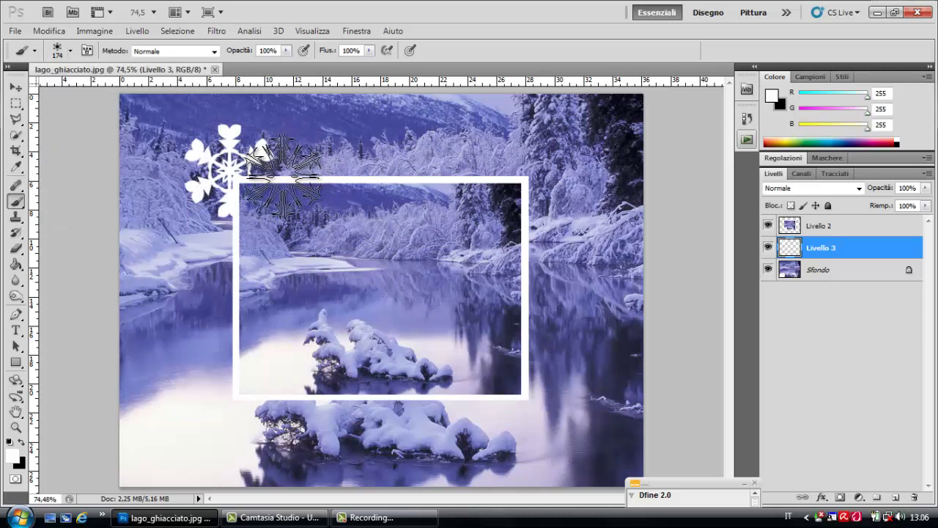
pyautogui.click(283, 176)
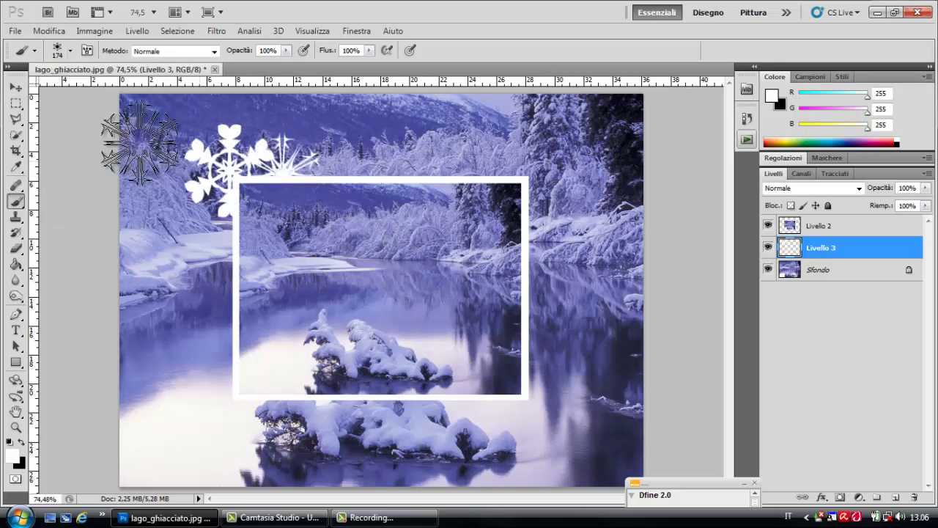
pyautogui.click(236, 235)
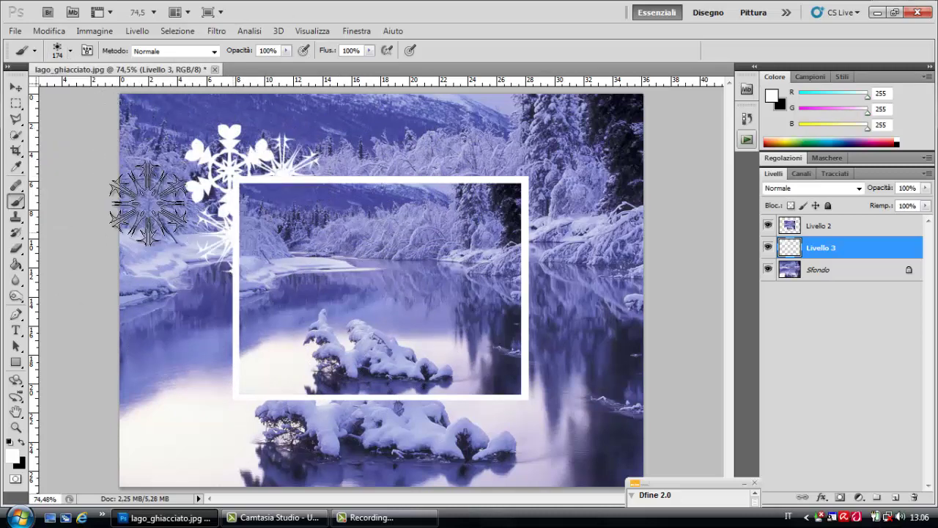
# - Stamp snowflakes at the lower-right (196 px tip) and upper-right (853 tip, 172 px) corners
pyautogui.click(69, 53)
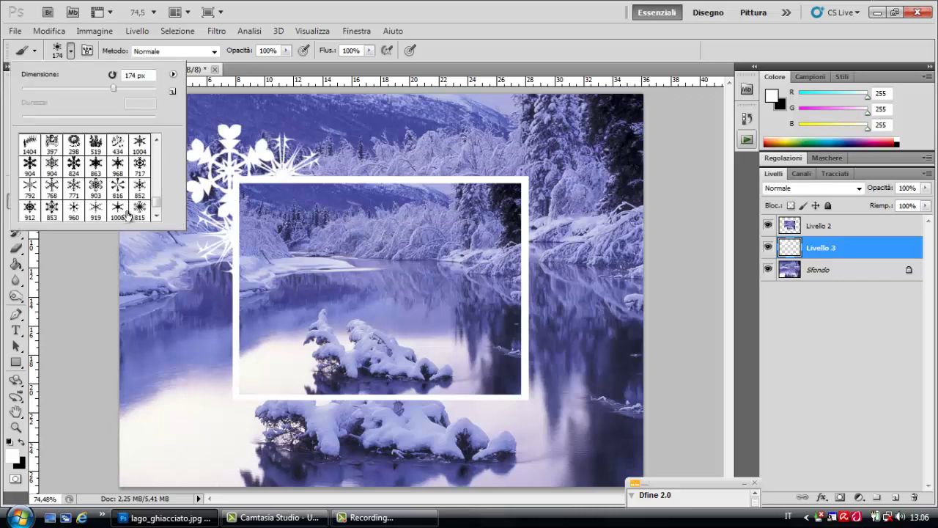
pyautogui.click(155, 218)
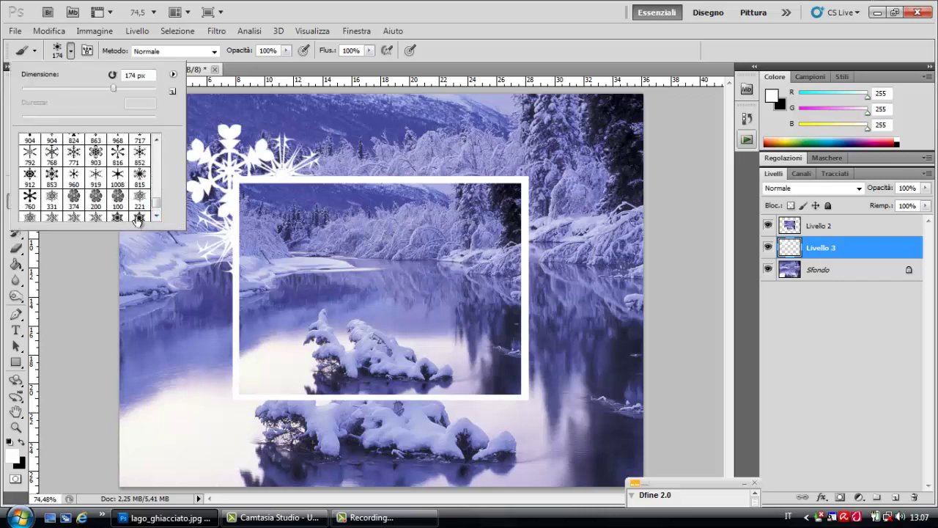
pyautogui.click(140, 217)
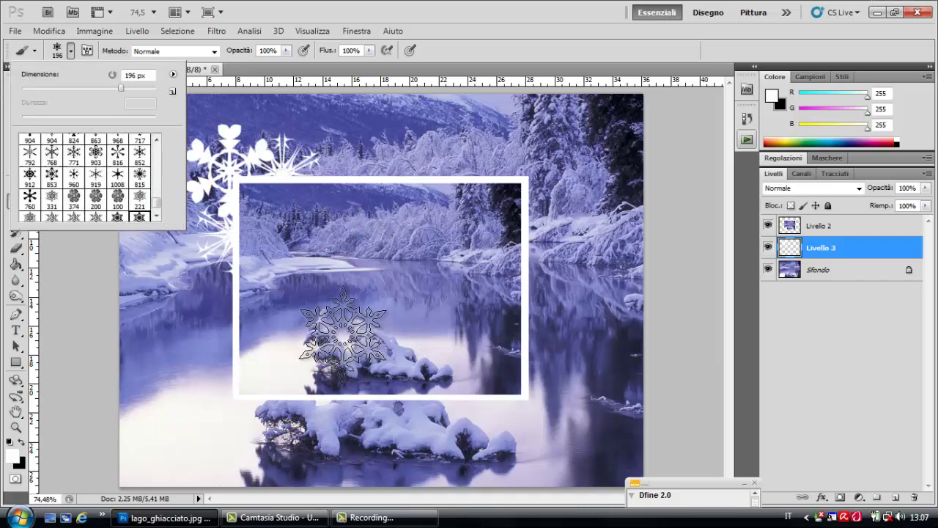
pyautogui.click(527, 401)
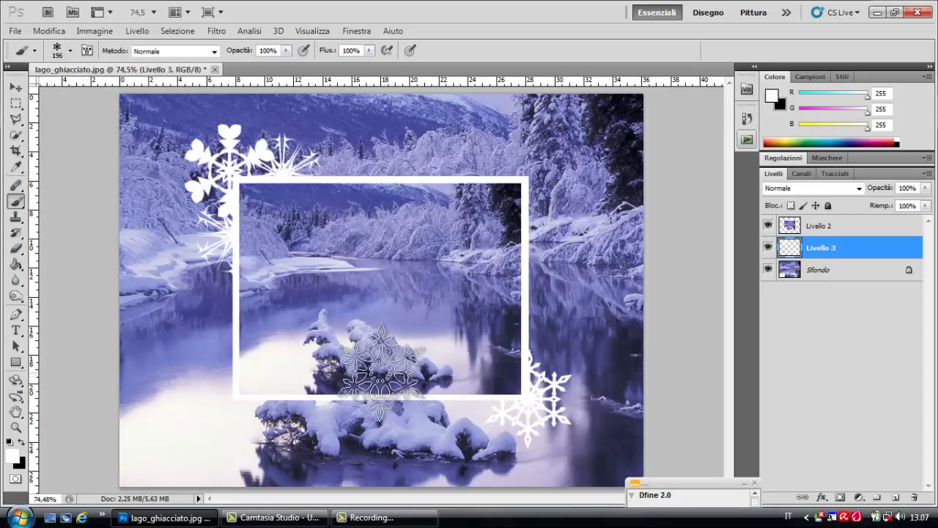
pyautogui.click(71, 52)
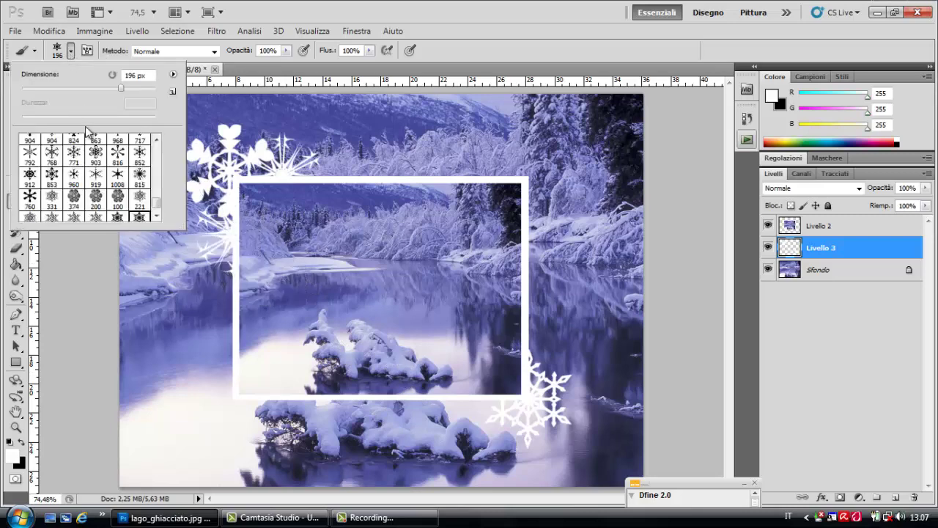
pyautogui.click(51, 180)
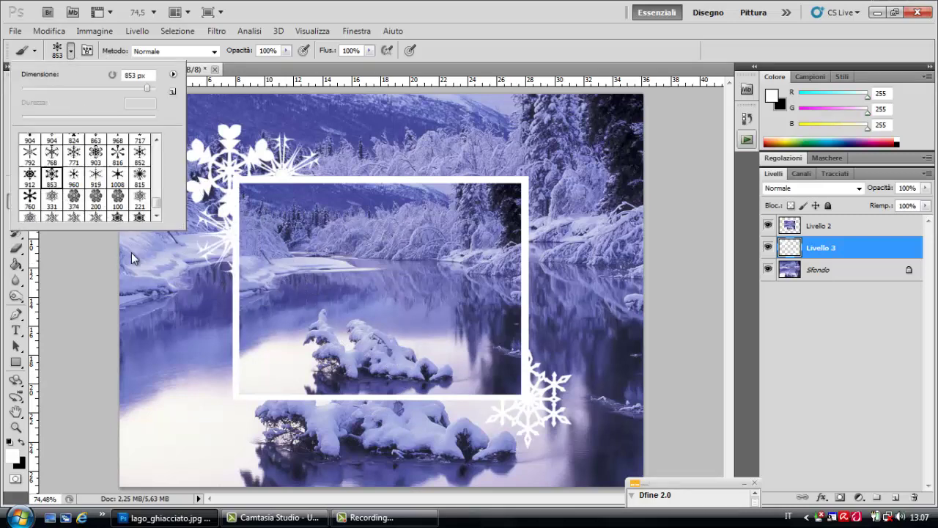
pyautogui.click(111, 87)
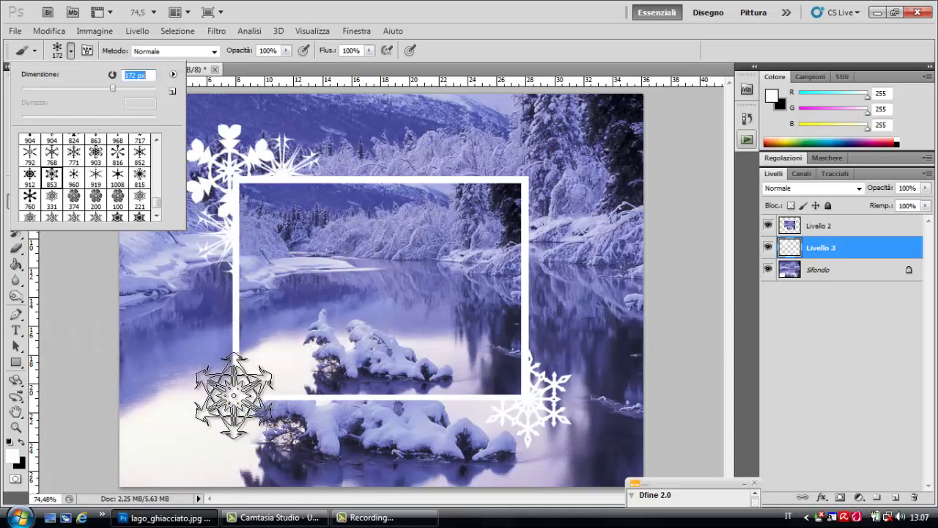
pyautogui.click(241, 394)
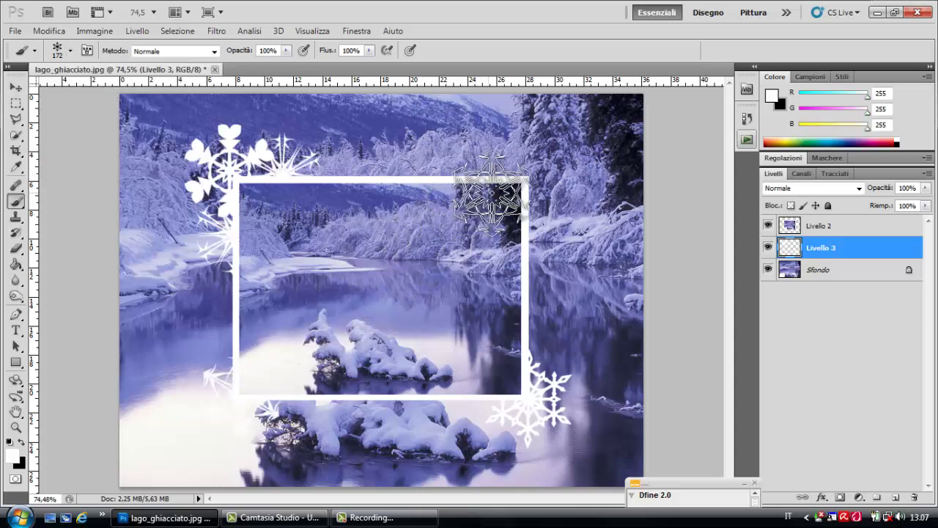
pyautogui.click(515, 189)
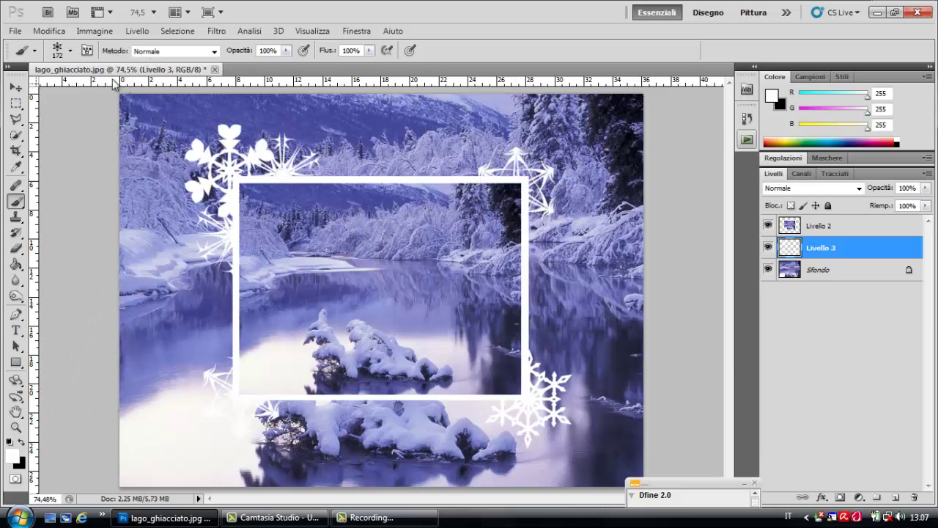
# - Load the 919 snowflake tip at 308 px and select the Livello 2 frame layer
pyautogui.click(70, 51)
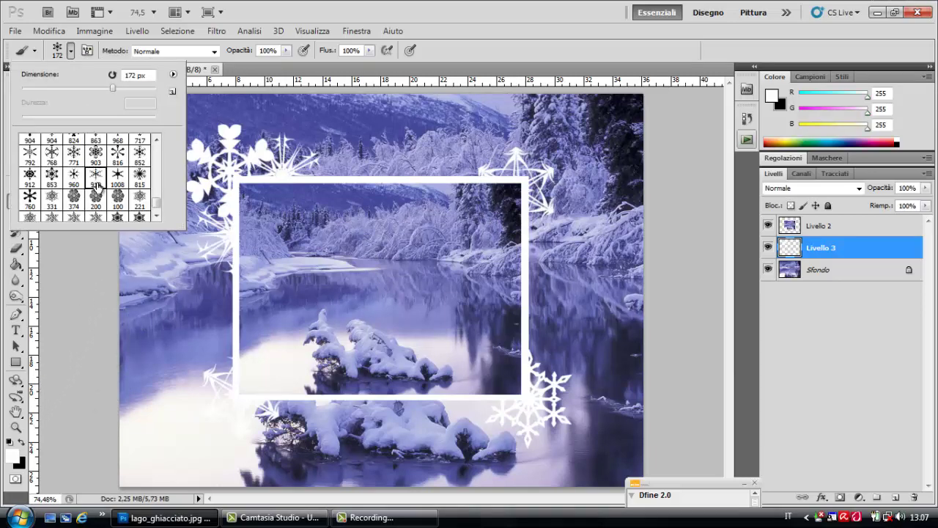
pyautogui.click(96, 176)
pyautogui.moveTo(129, 89); pyautogui.dragTo(131, 89)
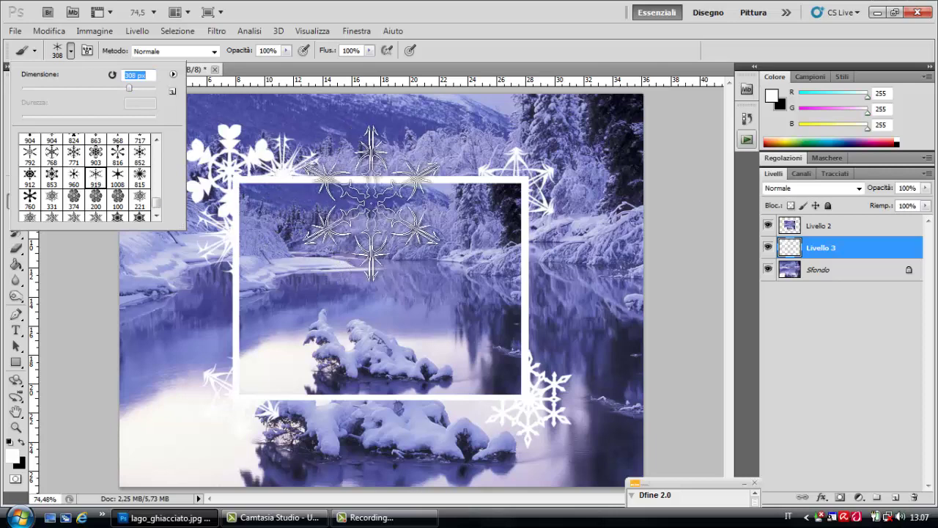
pyautogui.click(372, 201)
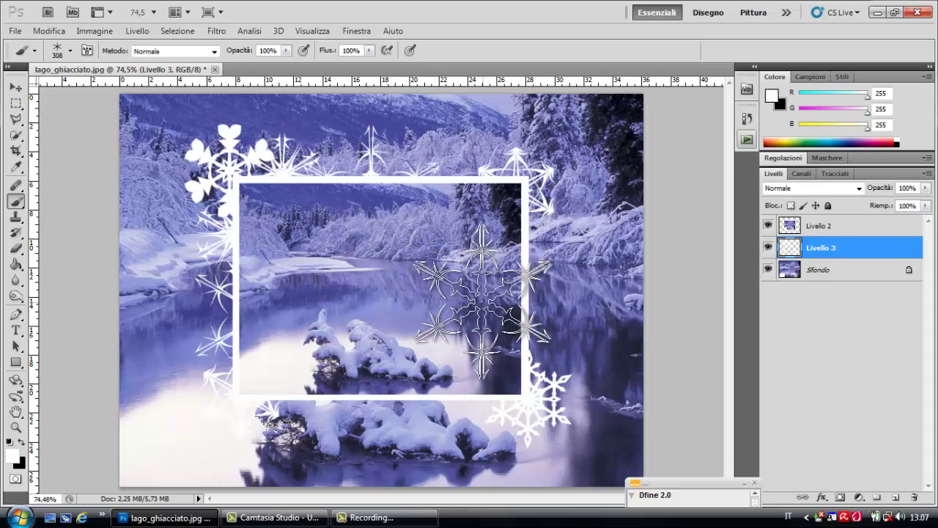
pyautogui.click(883, 231)
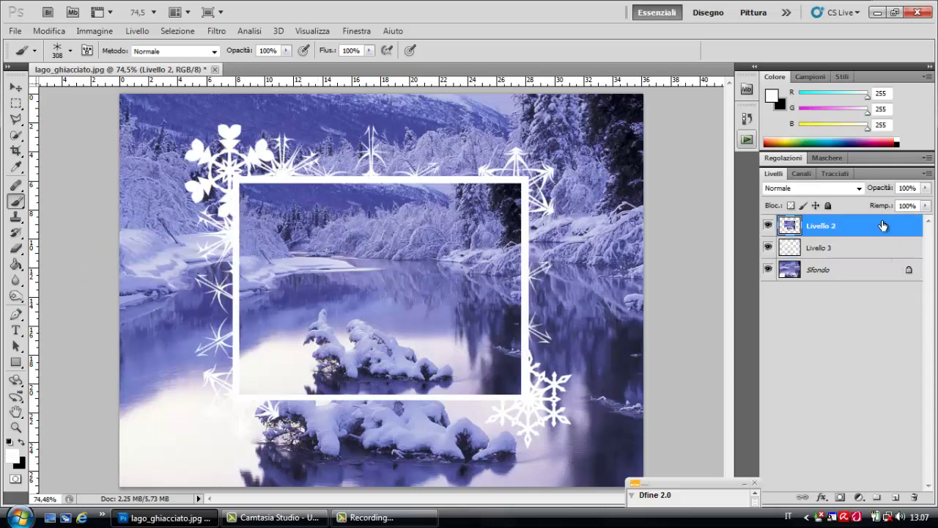
# - Merge Livello 2 into Livello 3 and add a drop shadow at 120° with increased distance
pyautogui.rightClick(883, 224)
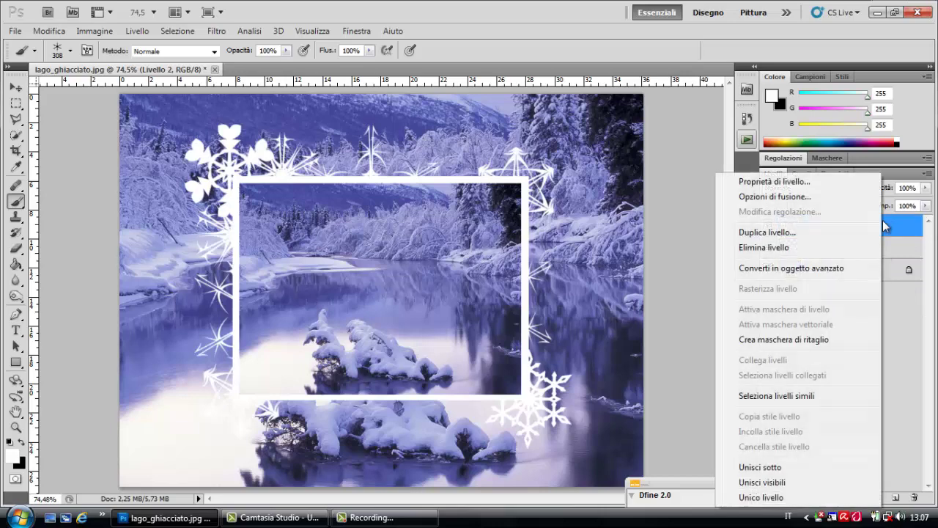
pyautogui.click(805, 467)
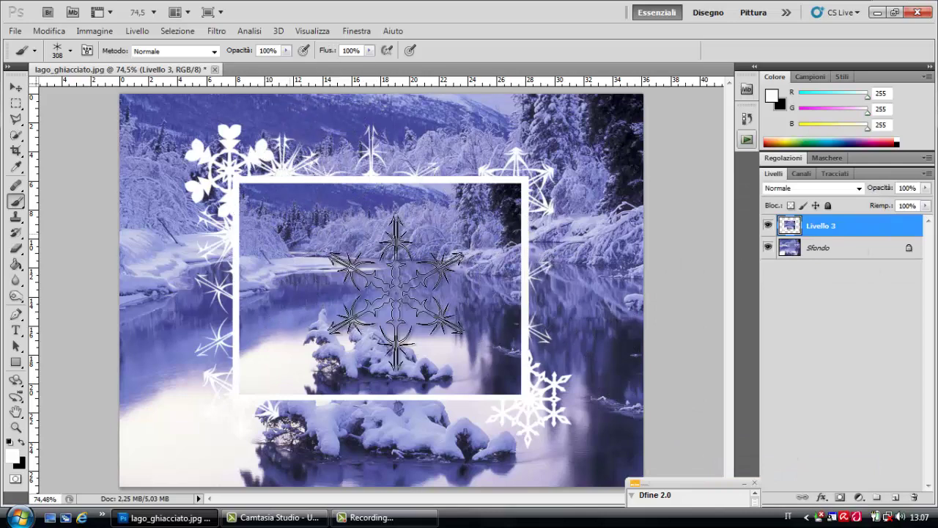
pyautogui.doubleClick(863, 229)
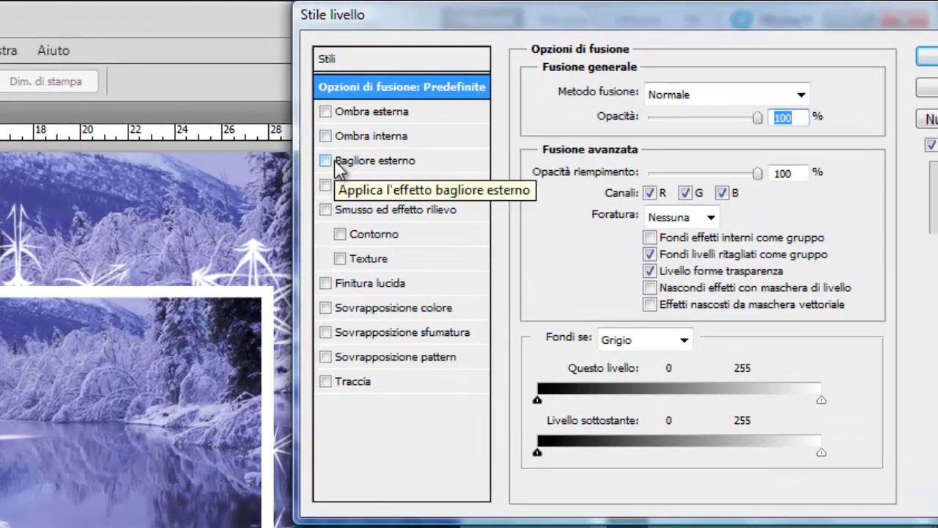
pyautogui.click(325, 112)
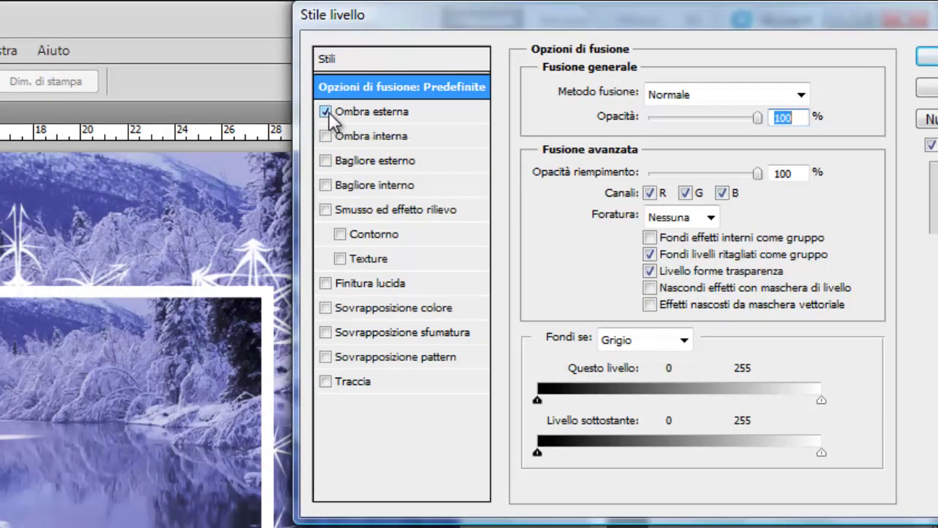
pyautogui.click(382, 115)
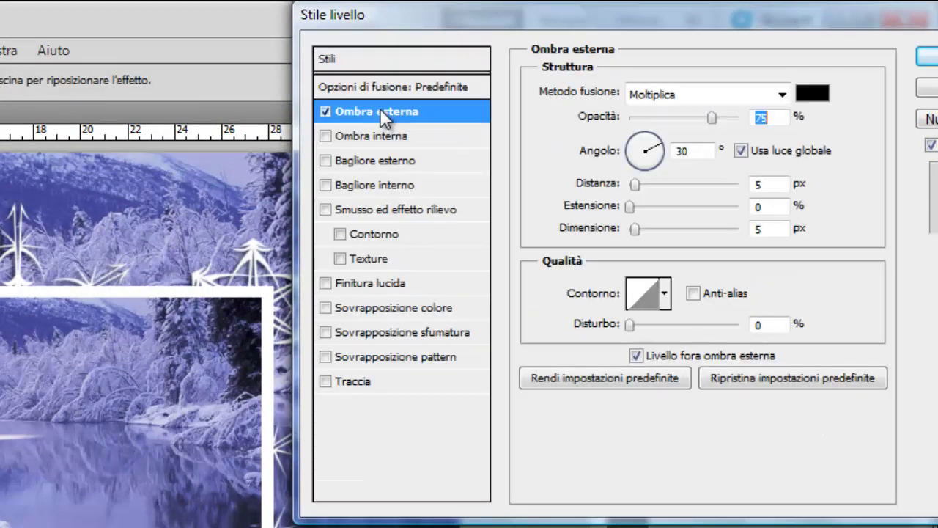
pyautogui.click(639, 146)
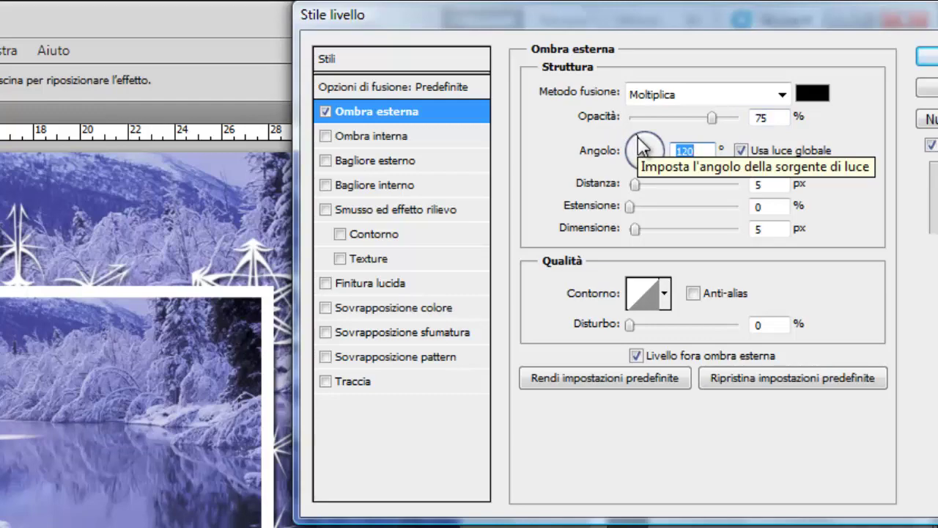
pyautogui.moveTo(640, 183); pyautogui.dragTo(653, 184)
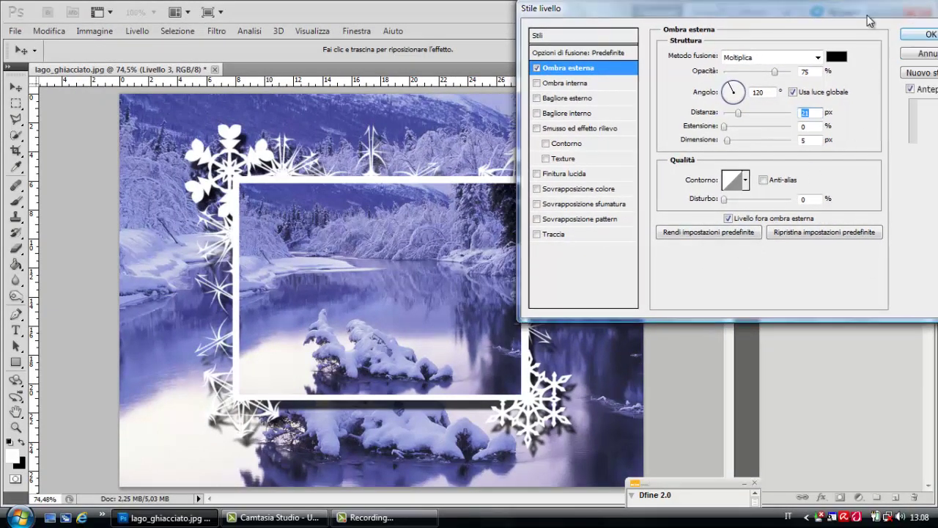
pyautogui.click(889, 43)
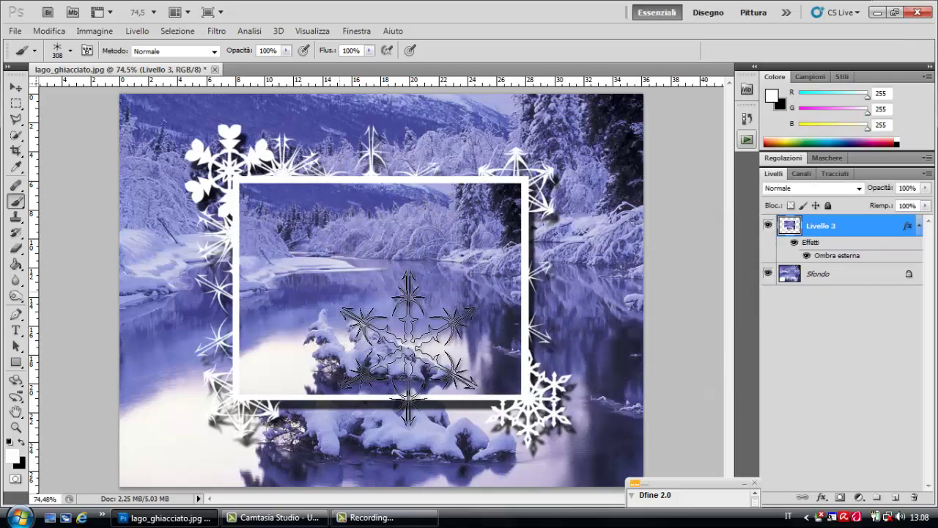
# - Rotate the frame layer by -8.55°, nudge it slightly up and right, and commit
pyautogui.click(39, 34)
pyautogui.moveTo(104, 272)
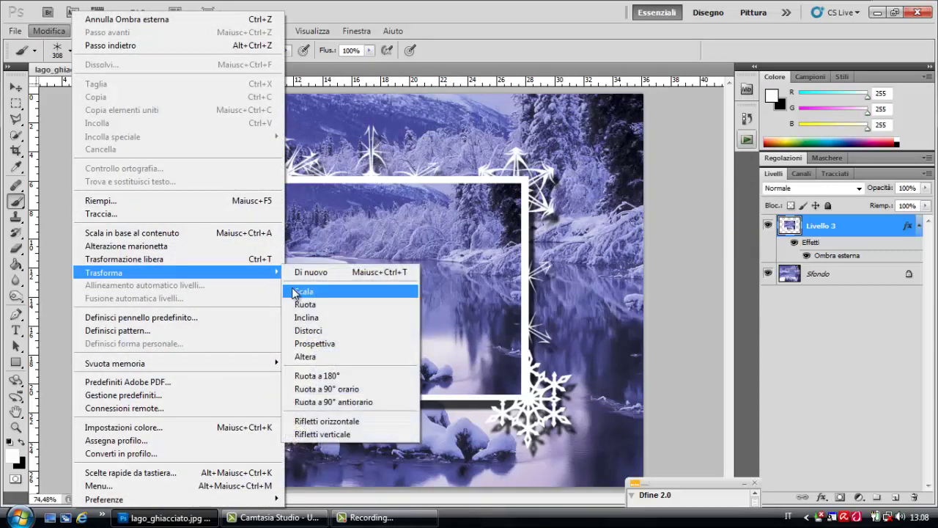
pyautogui.click(305, 305)
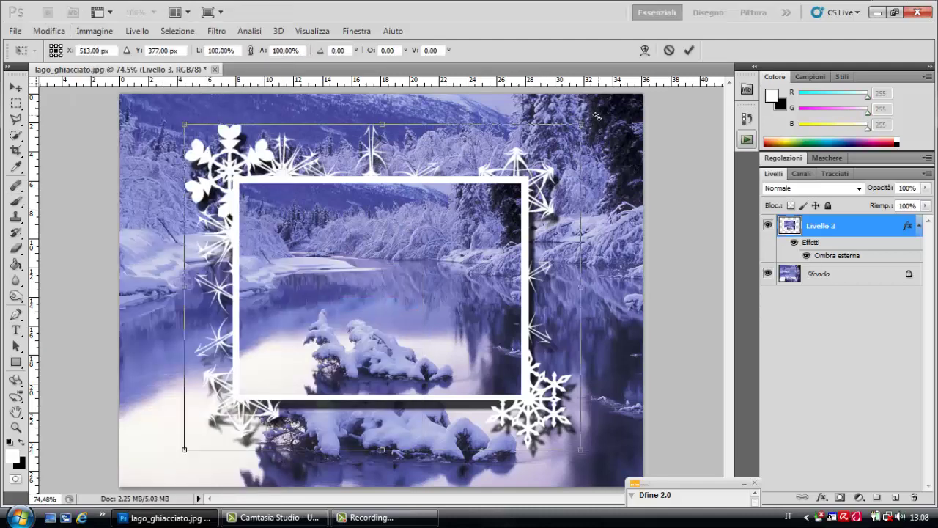
pyautogui.moveTo(600, 111); pyautogui.dragTo(581, 77)
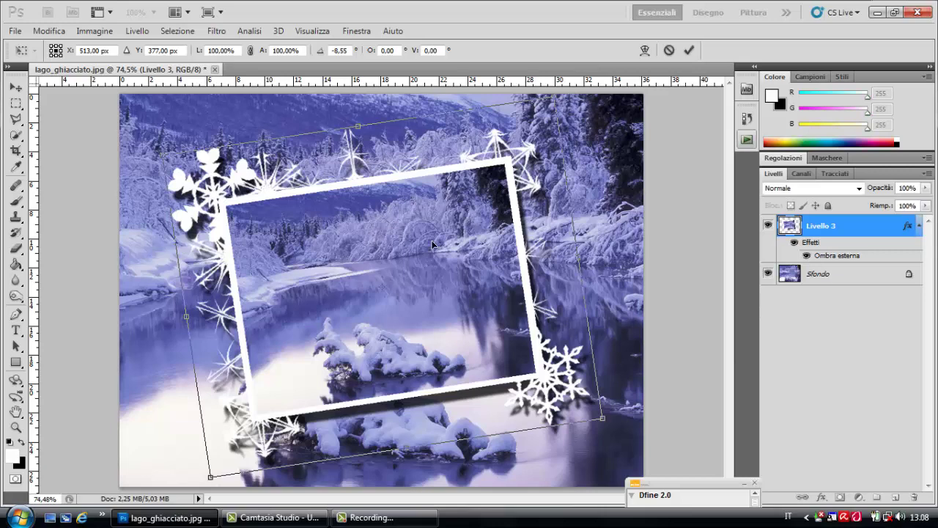
pyautogui.moveTo(408, 253); pyautogui.dragTo(408, 242)
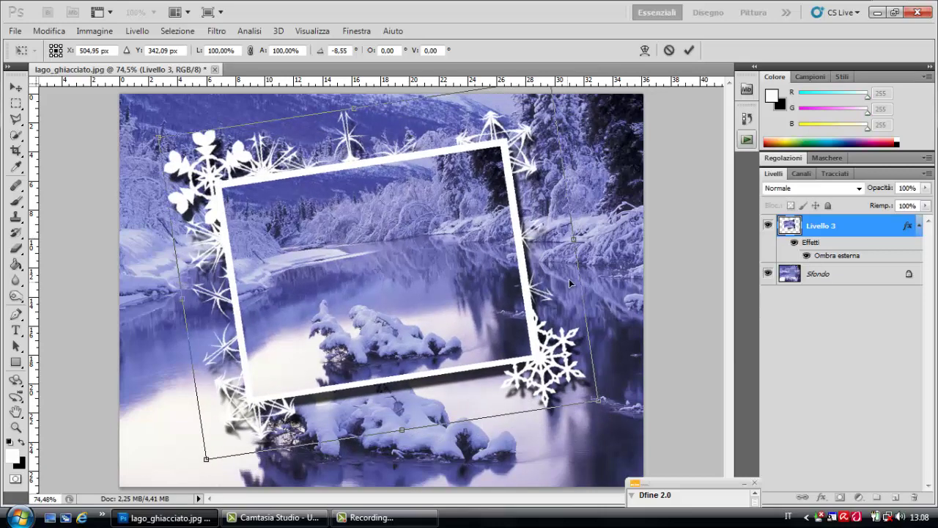
pyautogui.press('Return')
pyautogui.press('b')
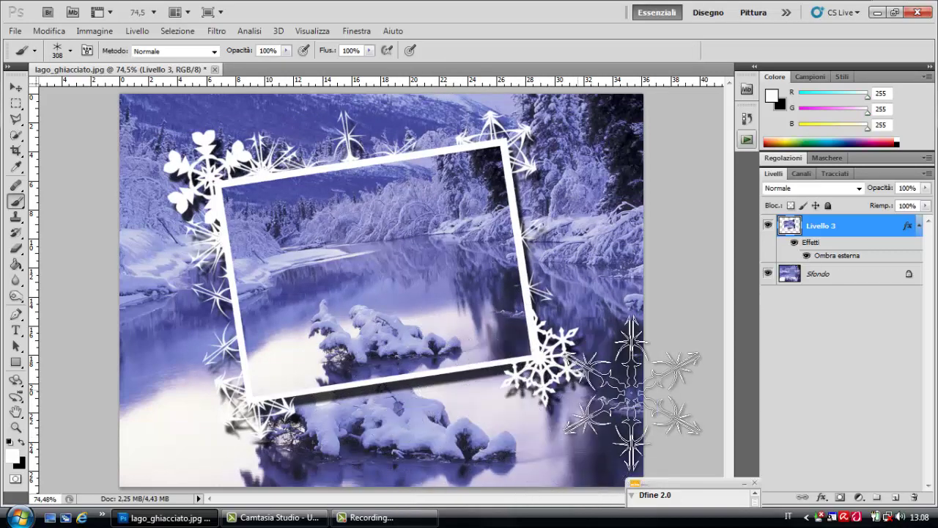
pyautogui.click(841, 278)
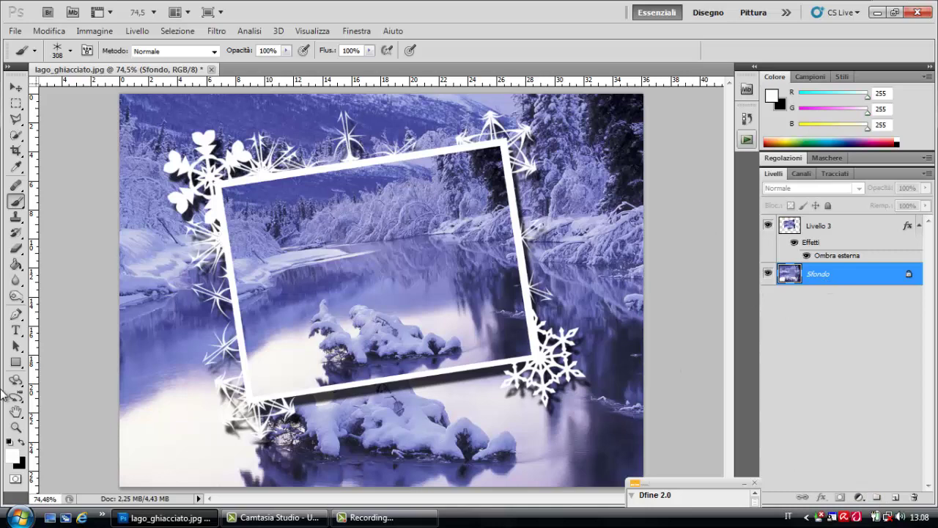
# - Type 'BUON NATALE' in dark blue 031e82 in a text box below the frame
pyautogui.click(16, 334)
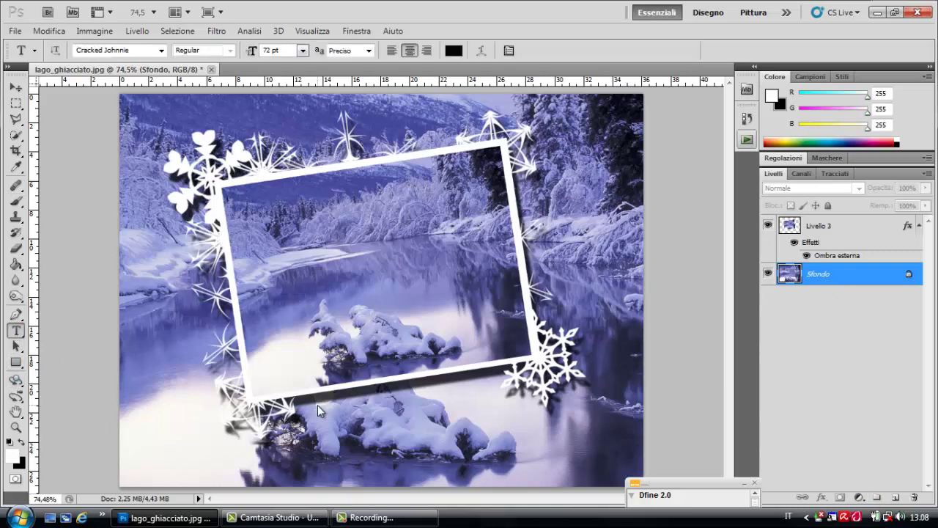
pyautogui.moveTo(318, 402); pyautogui.dragTo(642, 476)
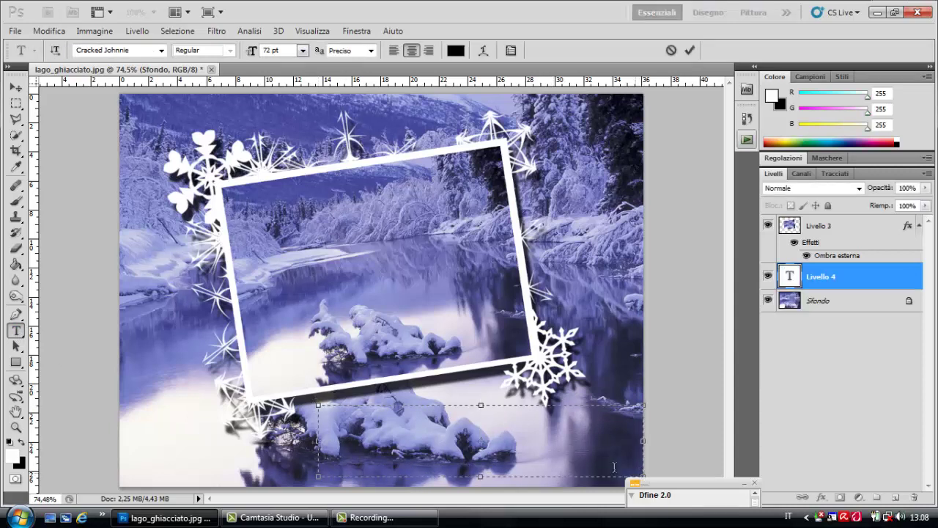
pyautogui.click(13, 456)
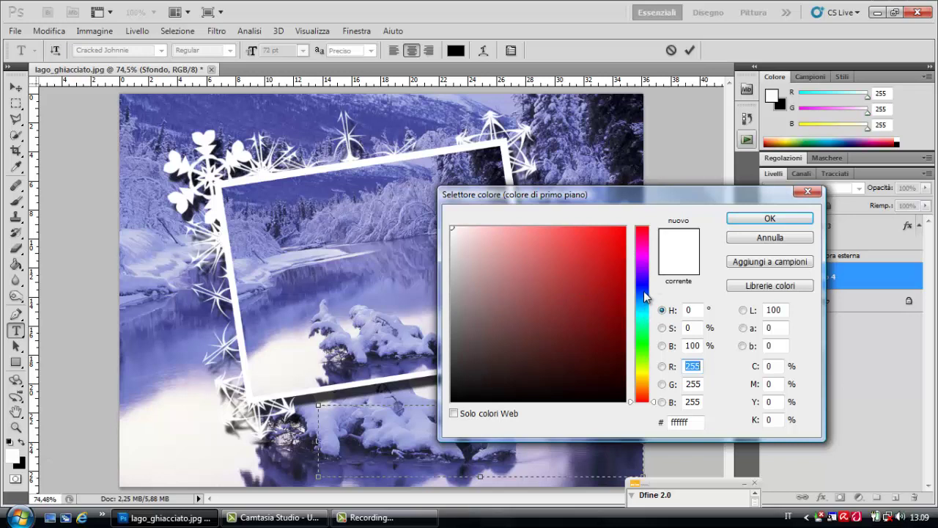
pyautogui.click(644, 291)
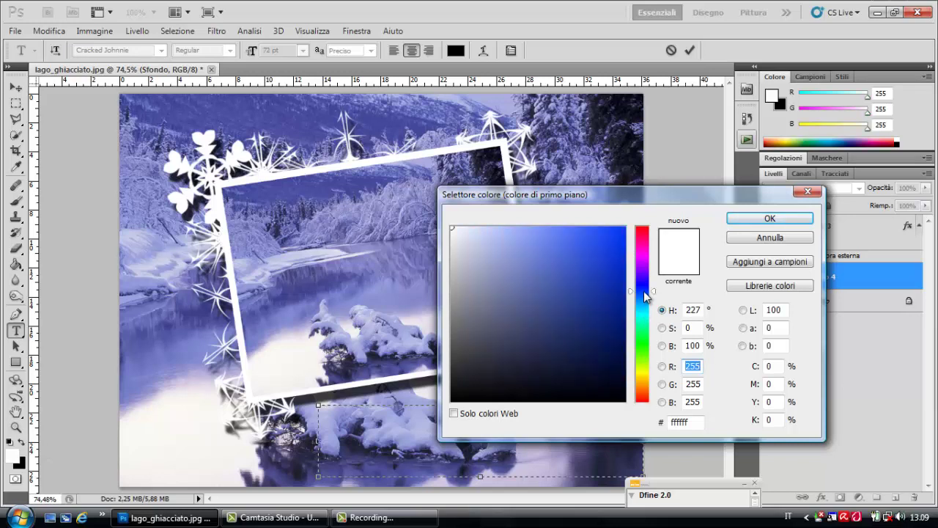
pyautogui.click(622, 312)
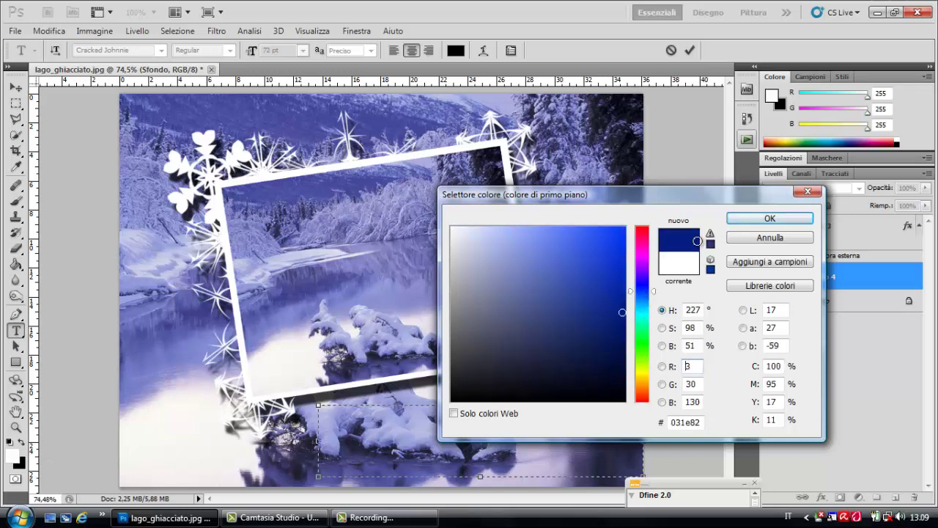
pyautogui.click(734, 220)
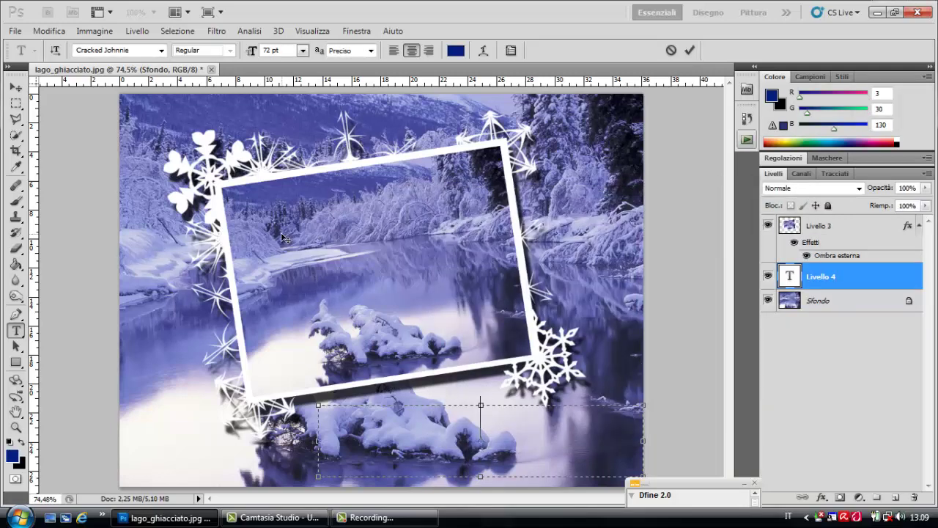
pyautogui.write('B')
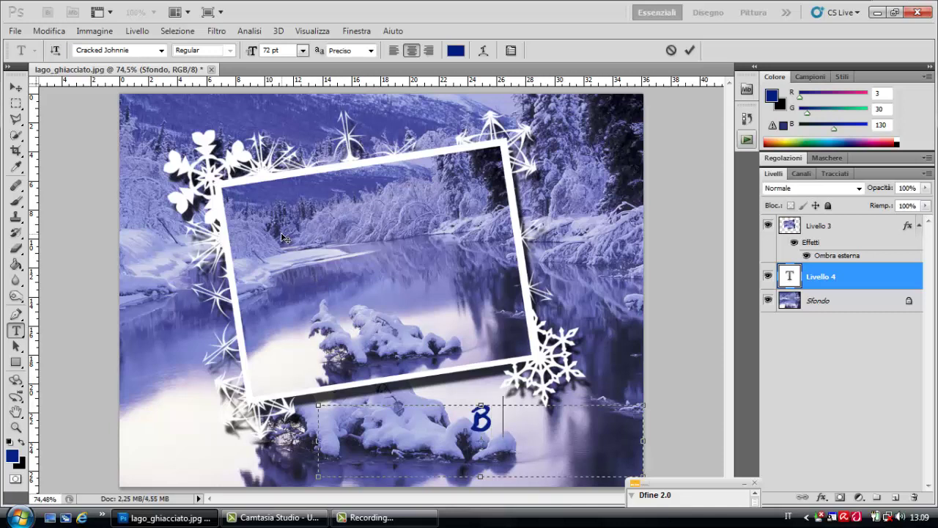
pyautogui.write('UON')
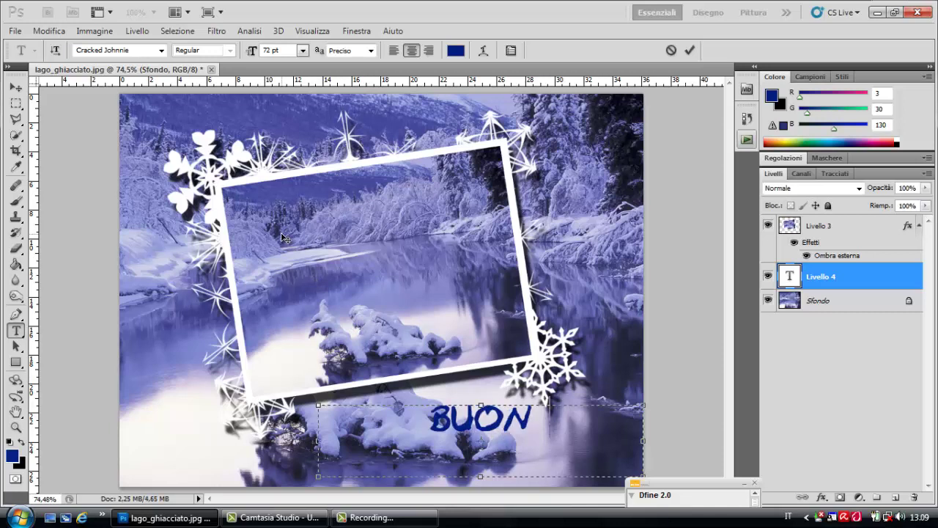
pyautogui.write(' NATALE')
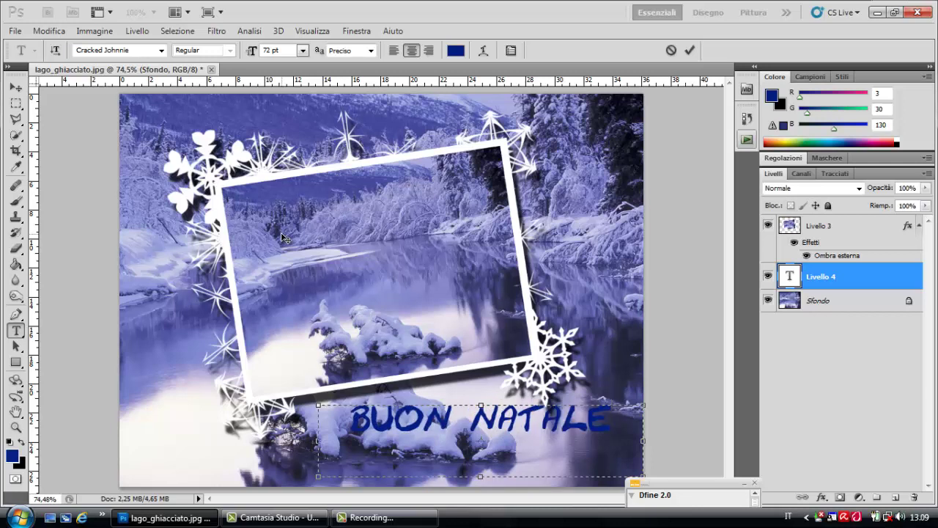
pyautogui.click(851, 233)
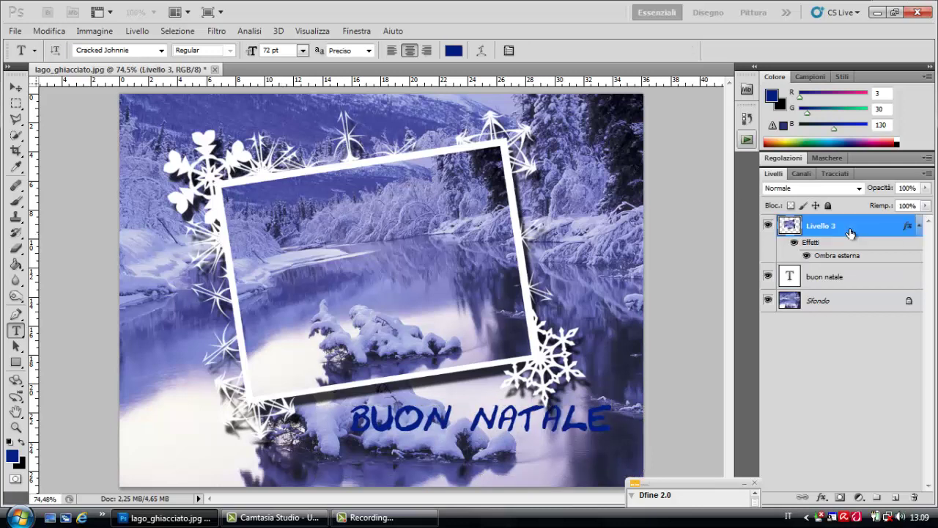
pyautogui.click(855, 277)
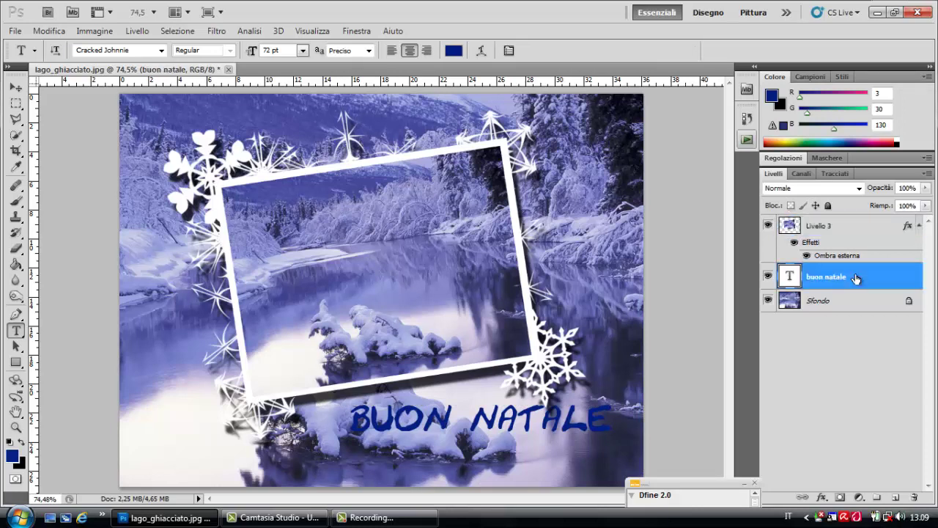
# - Use the Move tool to shift the BUON NATALE lettering left and down on the lake
pyautogui.click(14, 88)
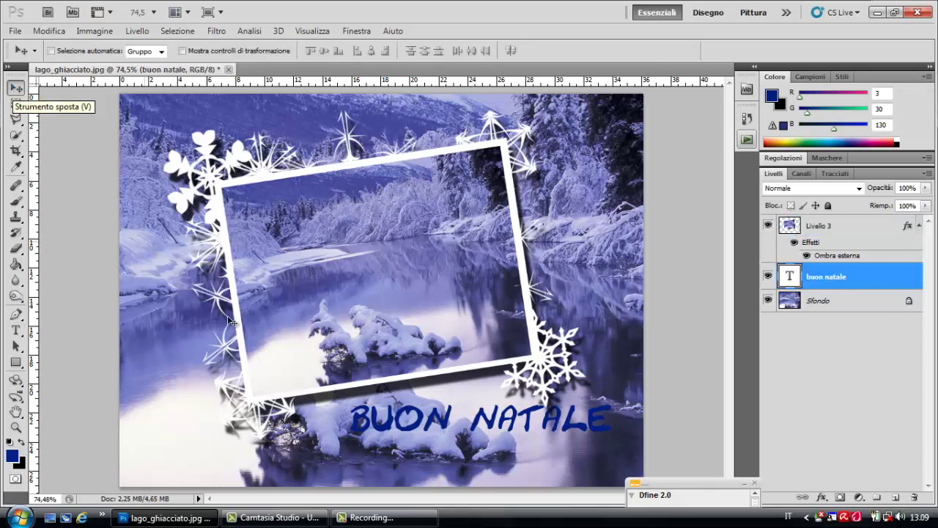
pyautogui.moveTo(493, 424); pyautogui.dragTo(463, 444)
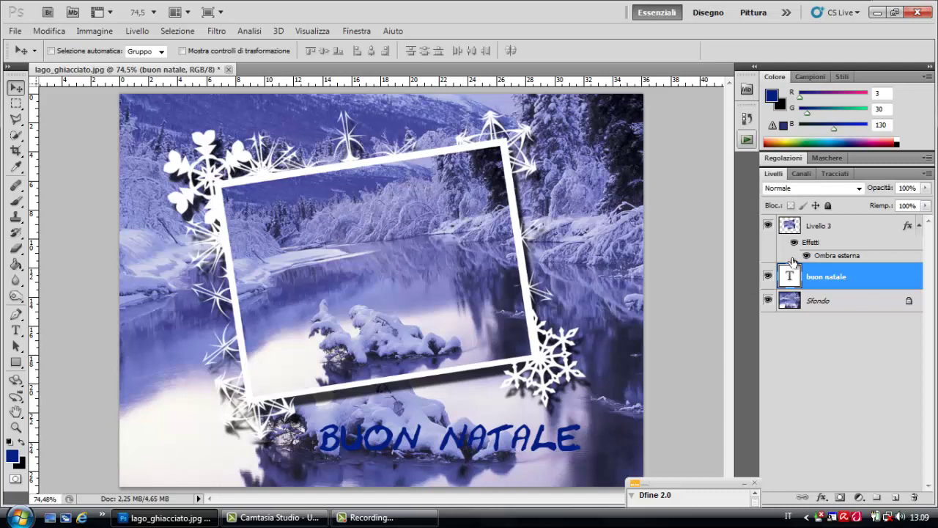
pyautogui.moveTo(792, 261); pyautogui.dragTo(731, 258)
# - With Livello 3 selected, load the Effetti immagine action set and select the Bufera di neve action
pyautogui.click(366, 38)
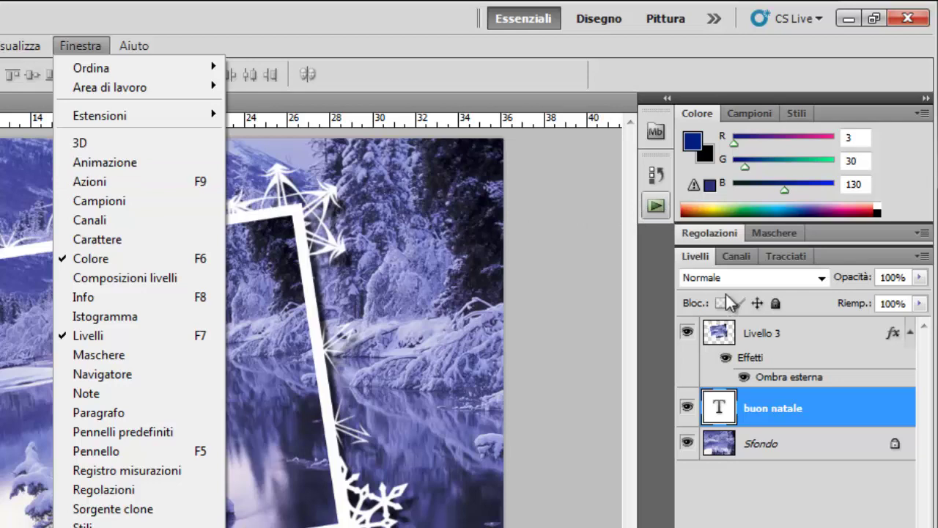
pyautogui.click(761, 340)
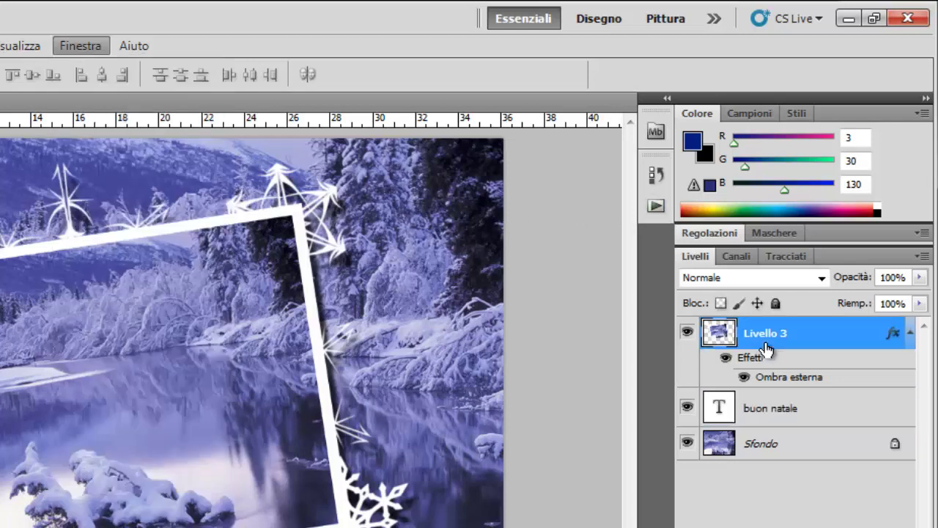
pyautogui.click(655, 207)
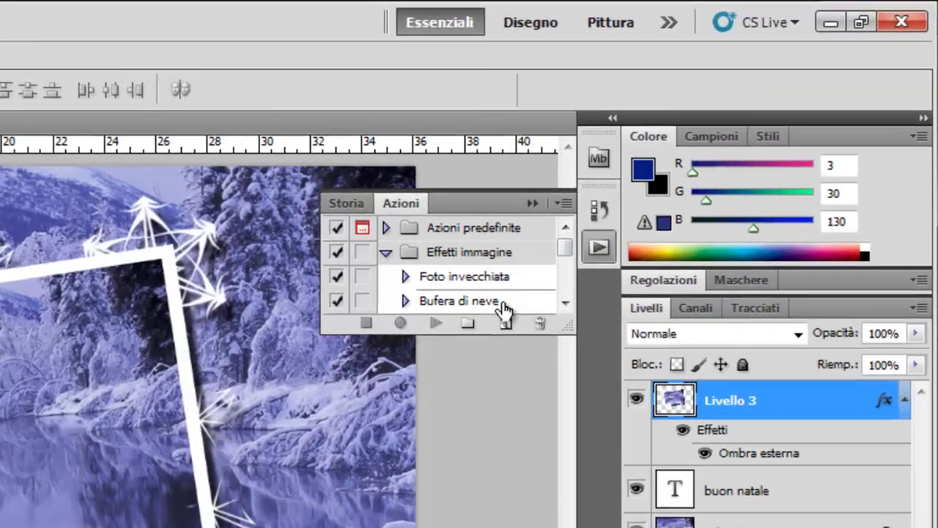
pyautogui.click(565, 302)
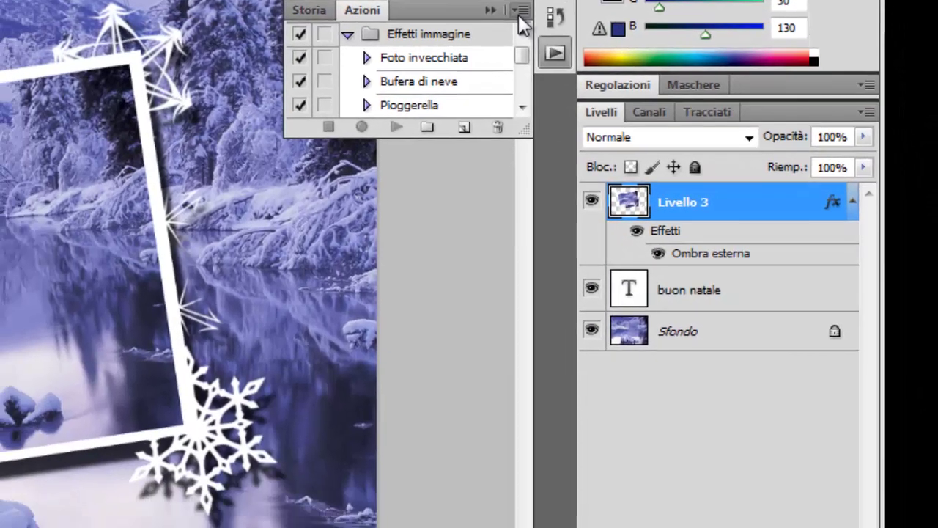
pyautogui.click(522, 12)
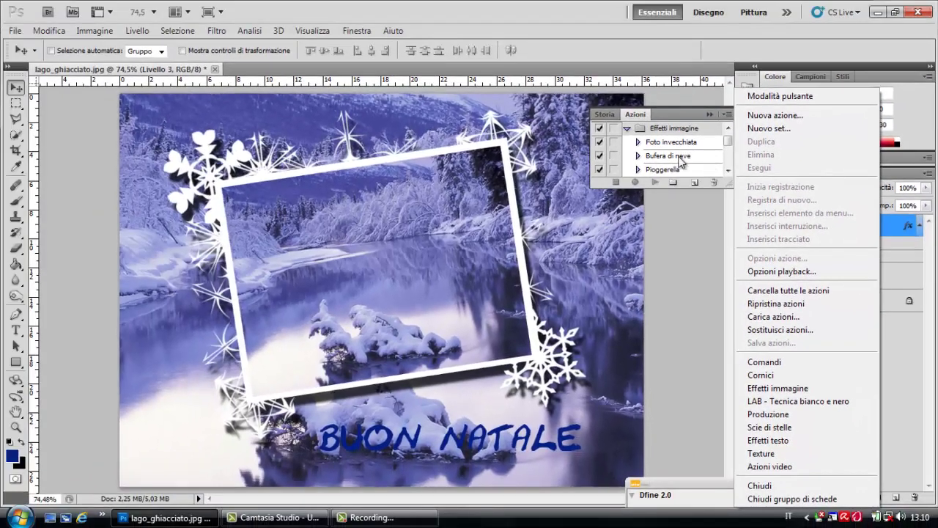
pyautogui.click(679, 160)
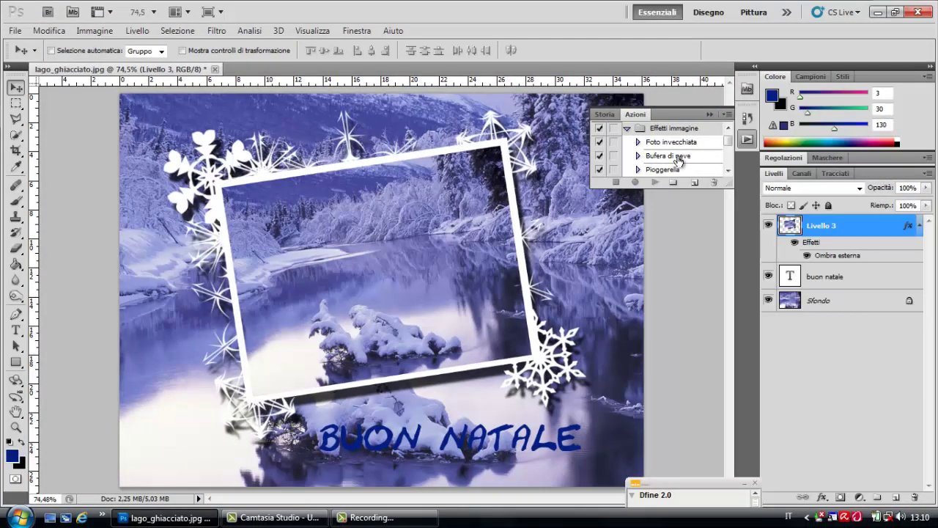
pyautogui.click(669, 161)
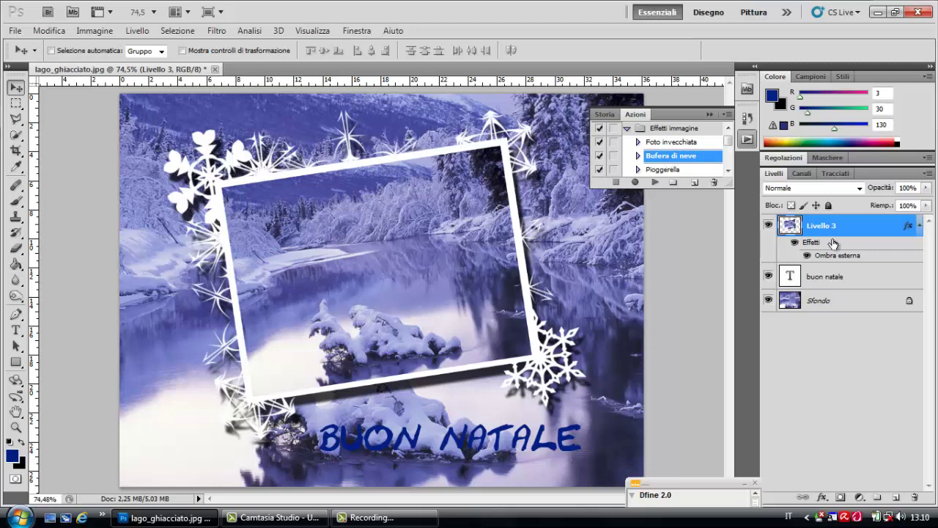
# - Add a new layer above Livello 3 and fill it with solid white using the Paint Bucket
pyautogui.click(895, 497)
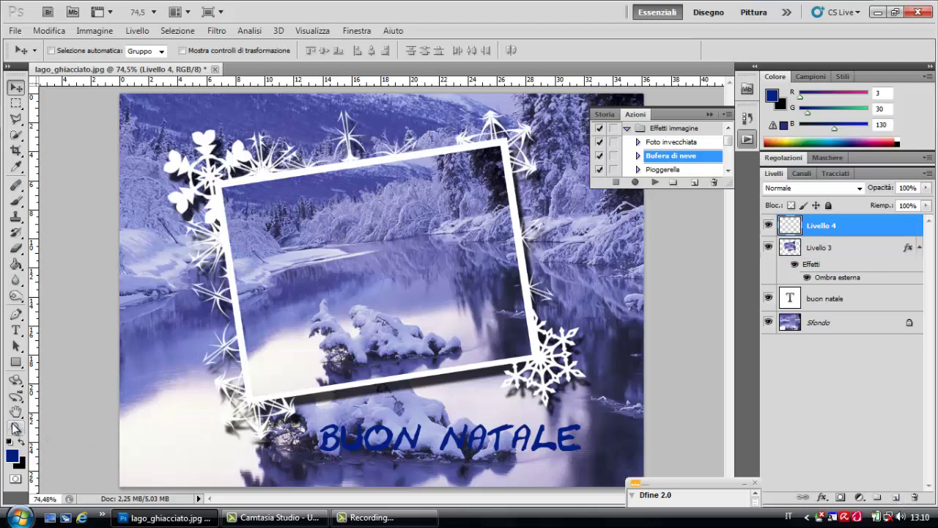
pyautogui.click(9, 442)
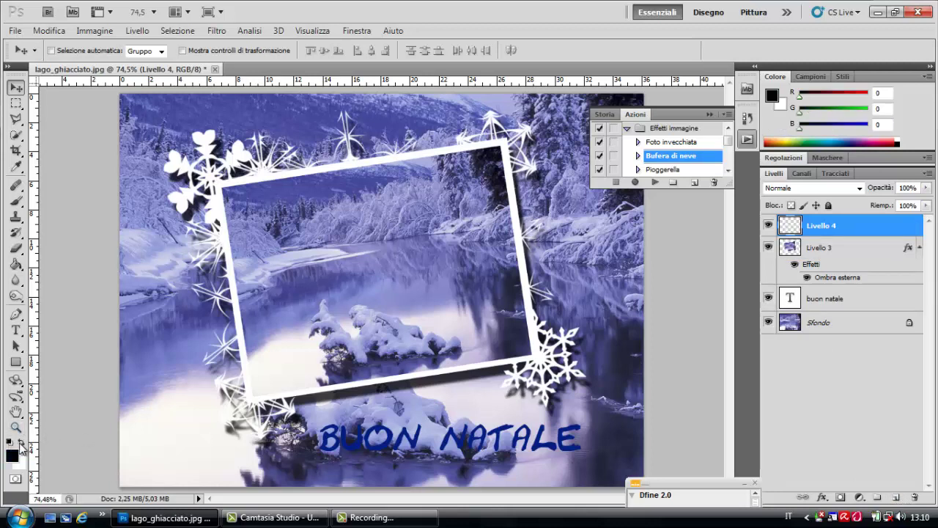
pyautogui.click(21, 442)
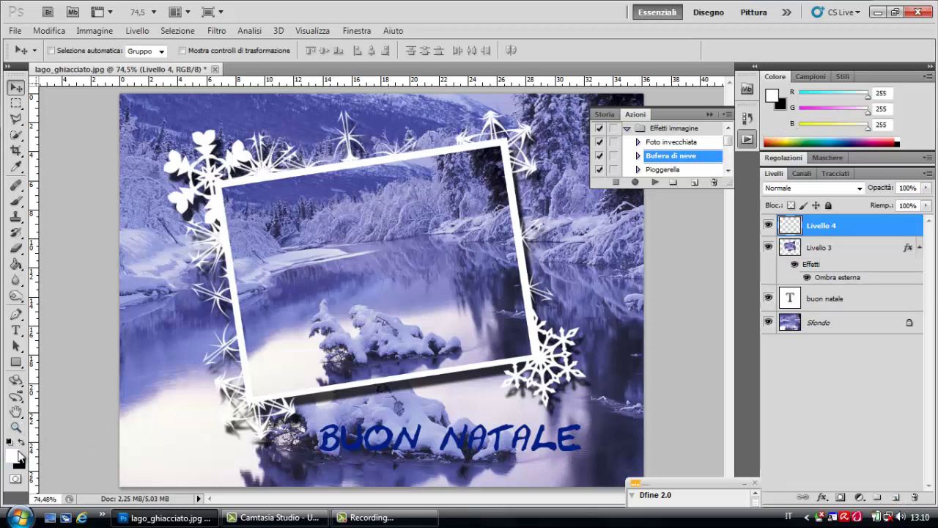
pyautogui.click(17, 265)
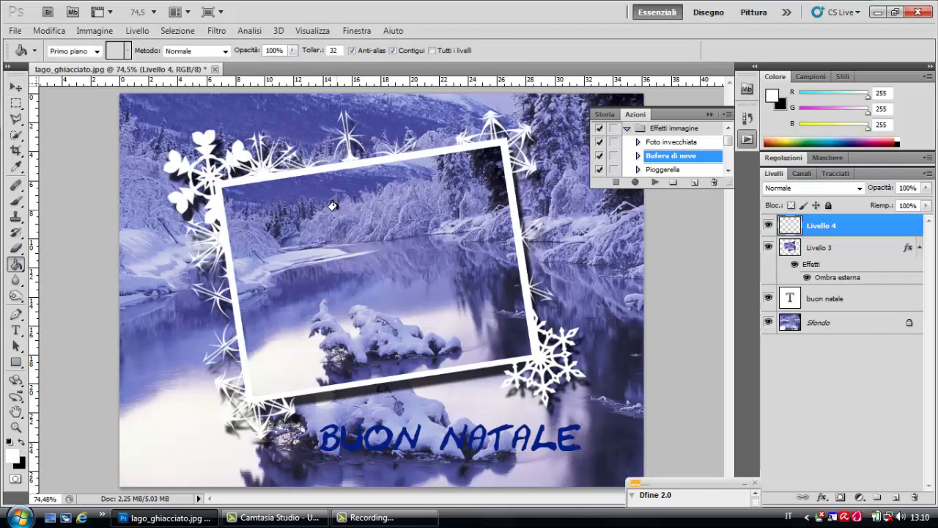
pyautogui.click(337, 214)
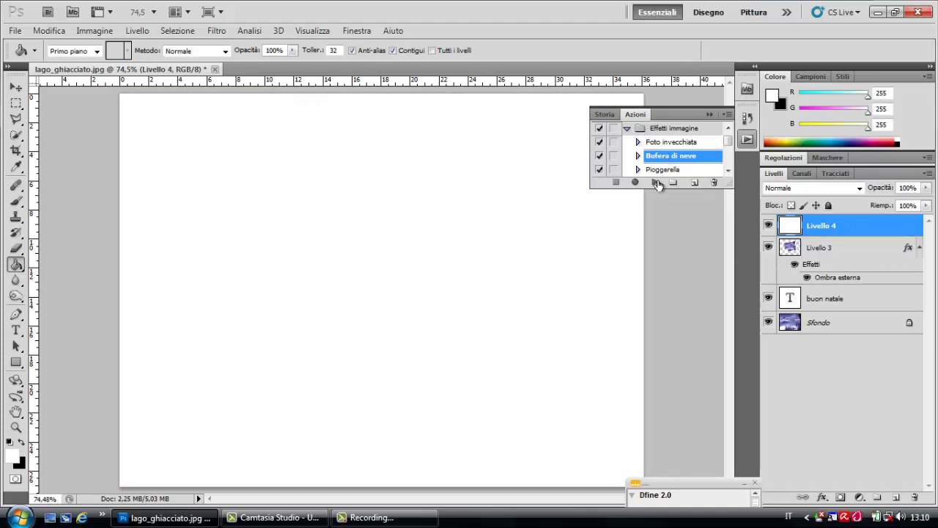
# - Run Bufera di neve, delete the white Livello 4, and clip Livello 4 copia to Livello 3
pyautogui.click(654, 183)
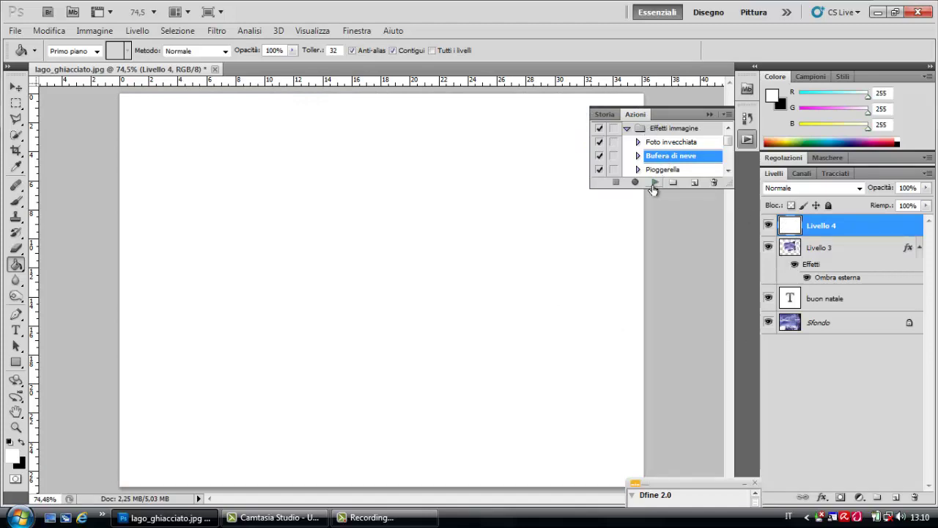
pyautogui.click(712, 114)
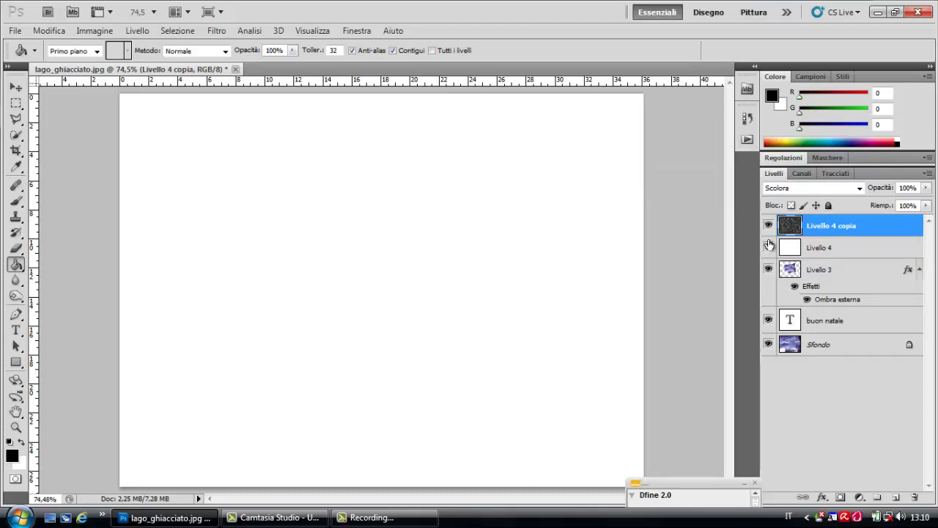
pyautogui.moveTo(826, 252); pyautogui.dragTo(916, 498)
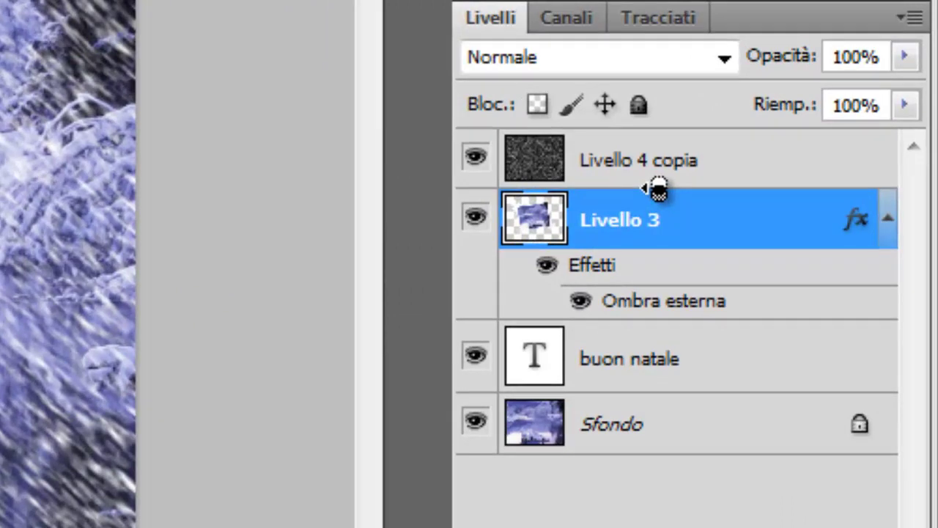
pyautogui.keyDown('alt'); pyautogui.click(657, 190); pyautogui.keyUp('alt')
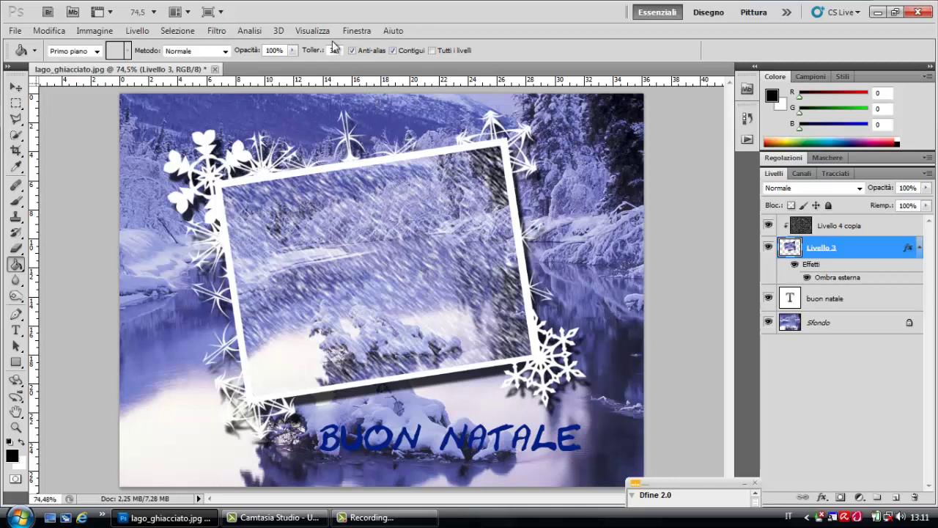
# - Open Finestra > Animazione to show the frames timeline with the card as frame 1
pyautogui.click(358, 31)
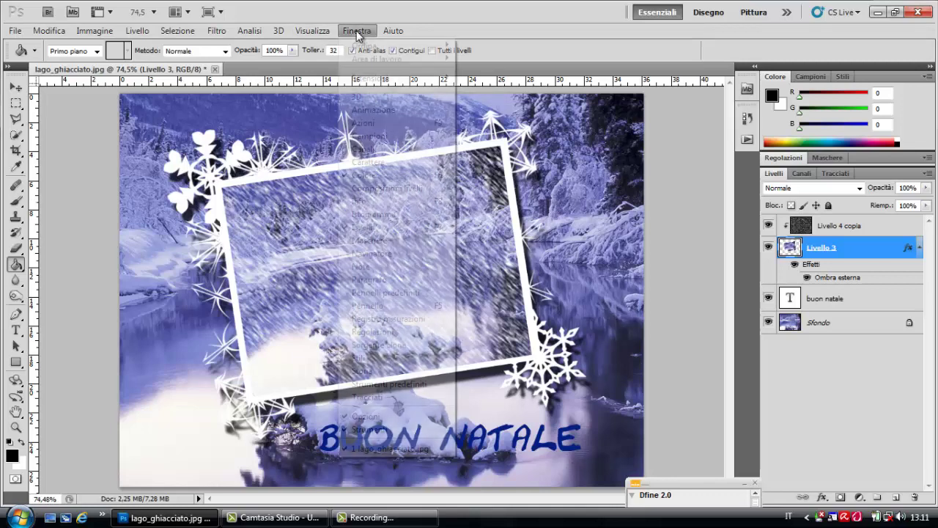
pyautogui.click(375, 108)
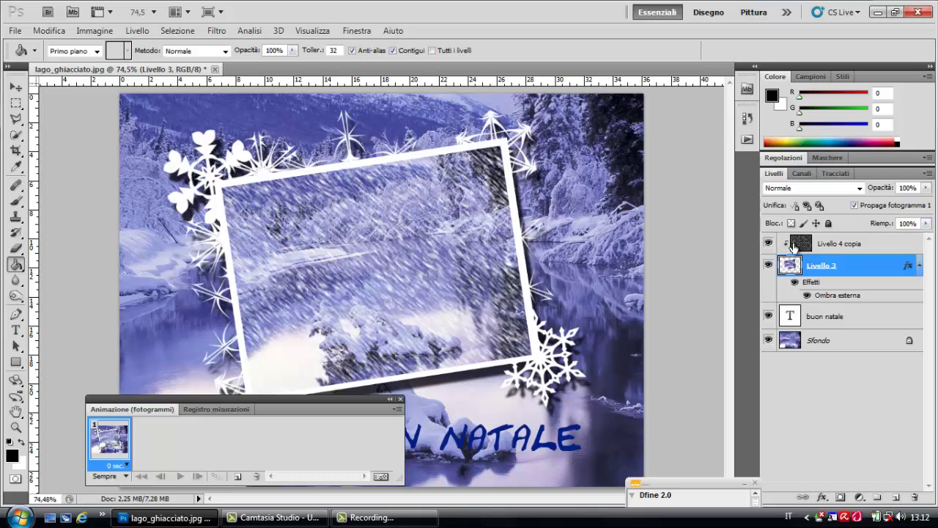
# - Duplicate the snow layer as Livello 4 copia 2, hide the original, and nudge the copy down-right
pyautogui.click(846, 249)
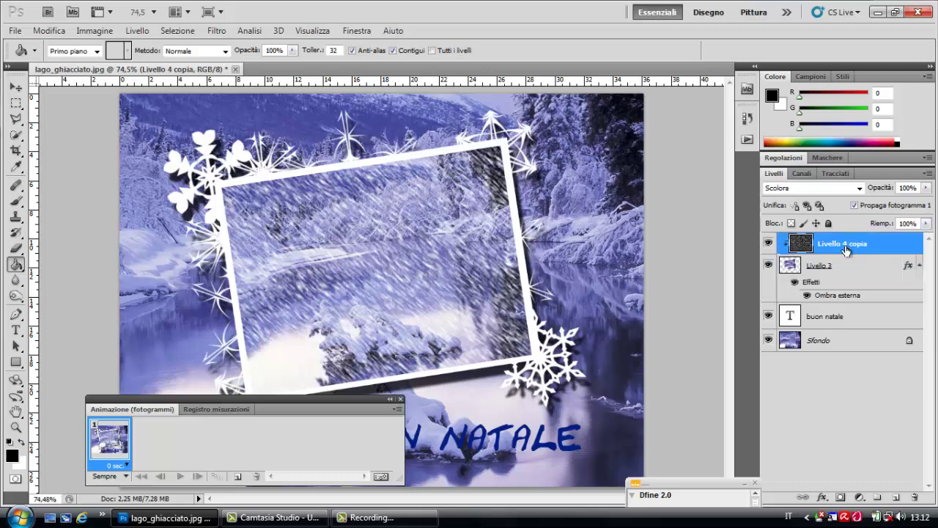
pyautogui.moveTo(846, 249); pyautogui.dragTo(897, 499)
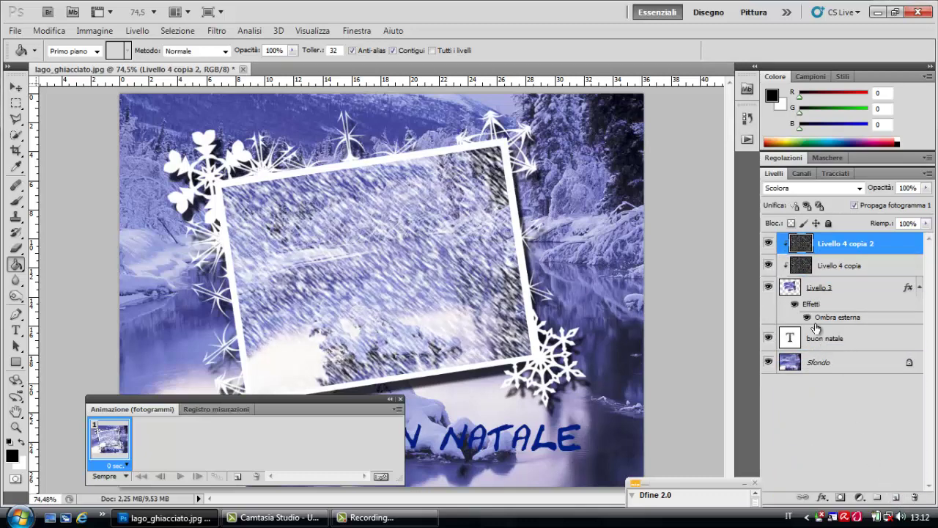
pyautogui.click(768, 265)
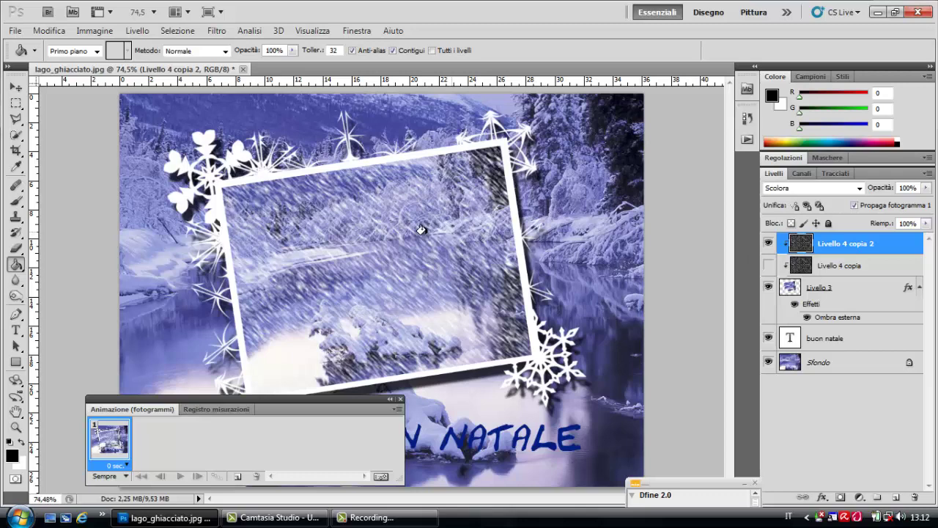
pyautogui.click(15, 88)
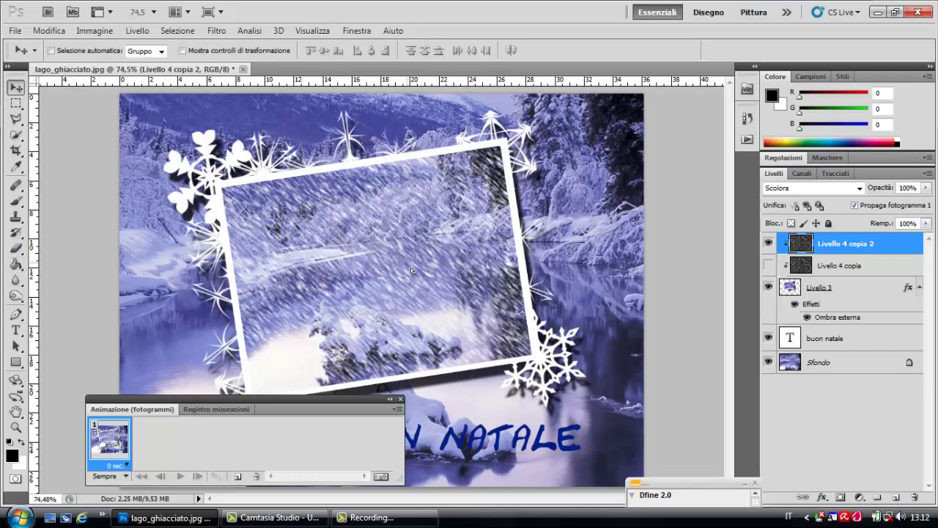
pyautogui.moveTo(408, 261); pyautogui.dragTo(415, 274)
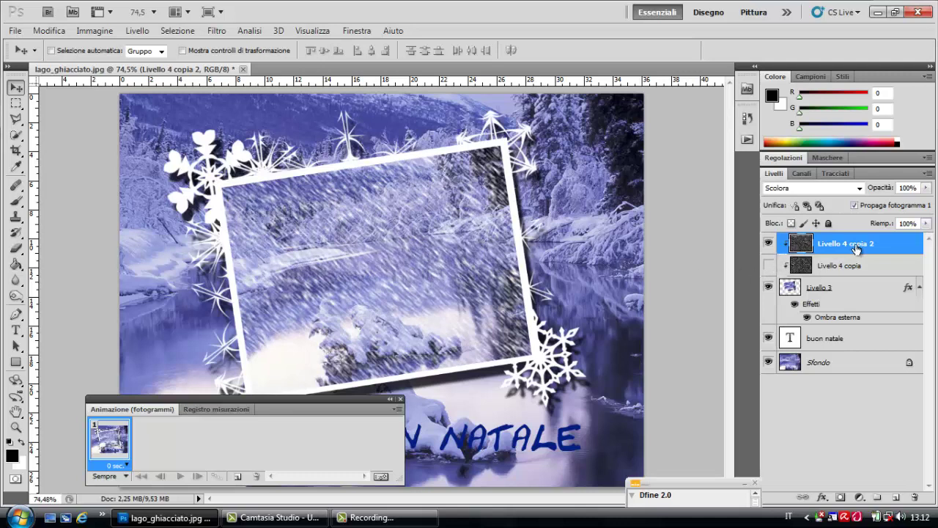
# - Create Livello 4 copia 3 and copia 4, hiding each previous copy and nudging the newest down-right
pyautogui.moveTo(856, 249); pyautogui.dragTo(899, 495)
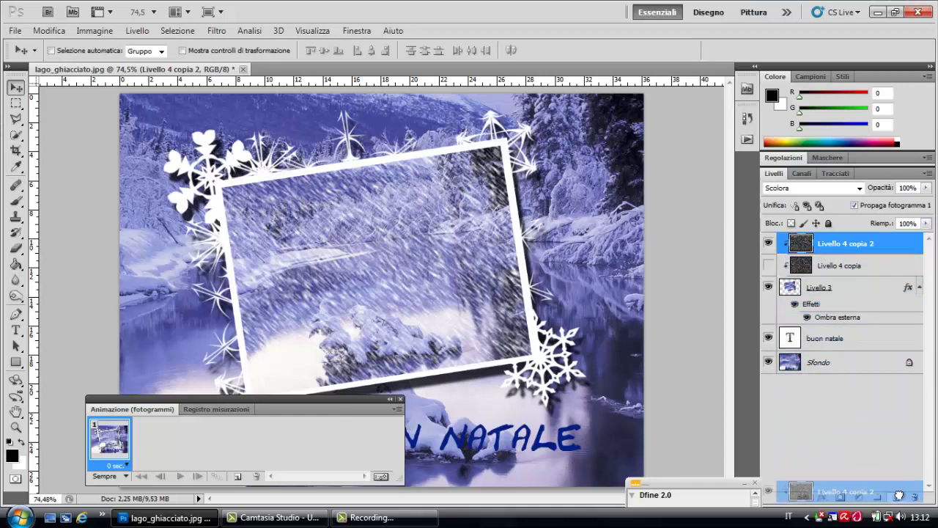
pyautogui.click(768, 265)
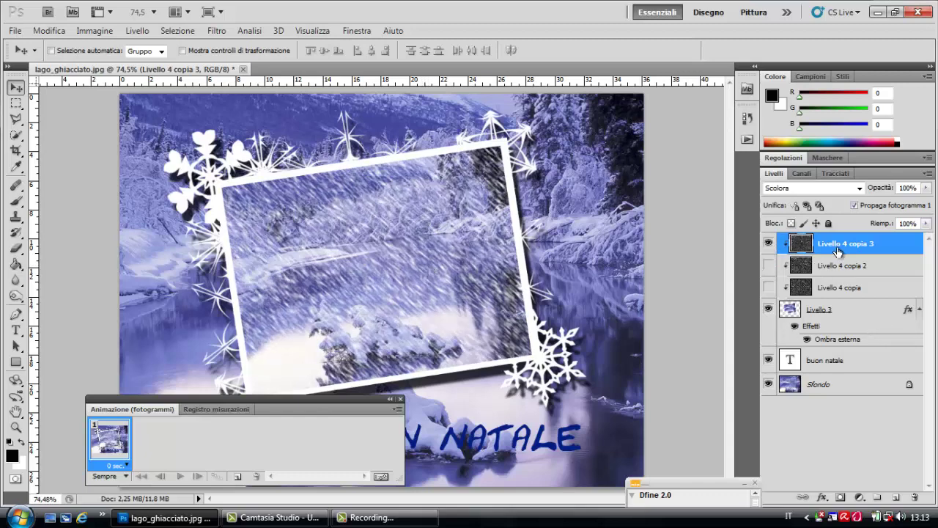
pyautogui.moveTo(837, 252); pyautogui.dragTo(895, 497)
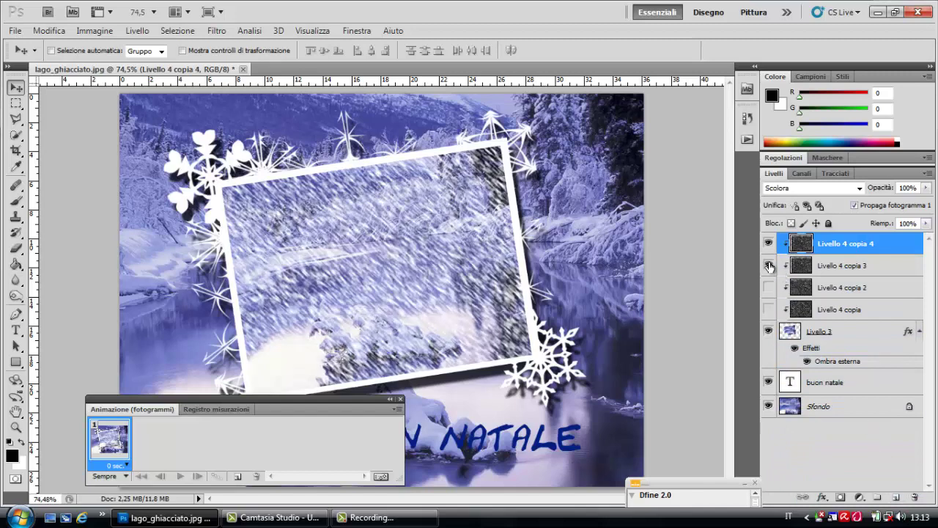
pyautogui.click(768, 265)
pyautogui.moveTo(456, 283); pyautogui.dragTo(462, 295)
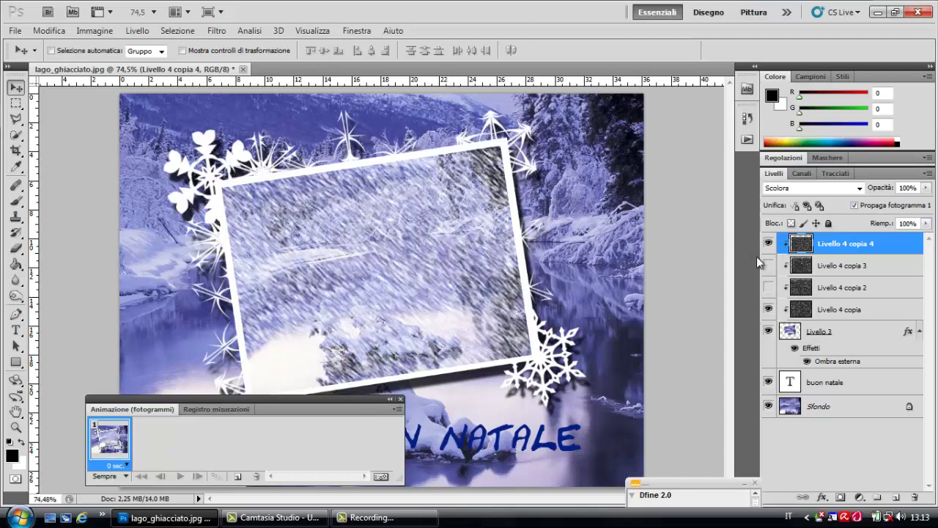
# - Hide Livello 4 copia 4, add frame 2, and set frames 1 and 2 to a 0.1-second delay
pyautogui.click(768, 244)
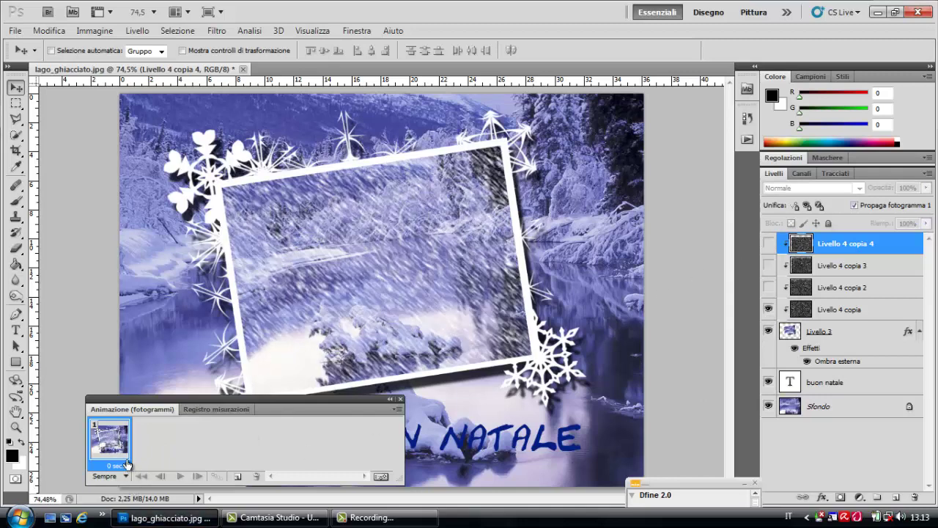
pyautogui.moveTo(114, 442); pyautogui.dragTo(240, 476)
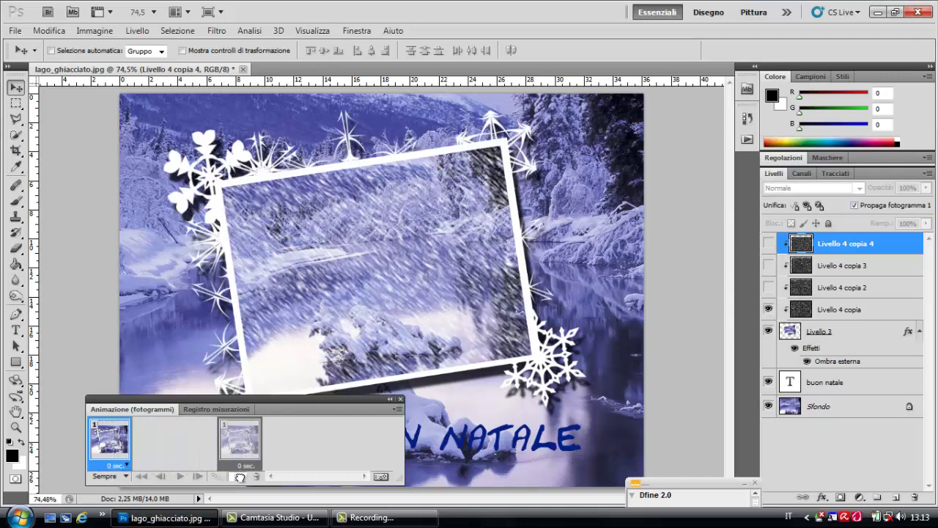
pyautogui.moveTo(240, 476); pyautogui.dragTo(240, 476)
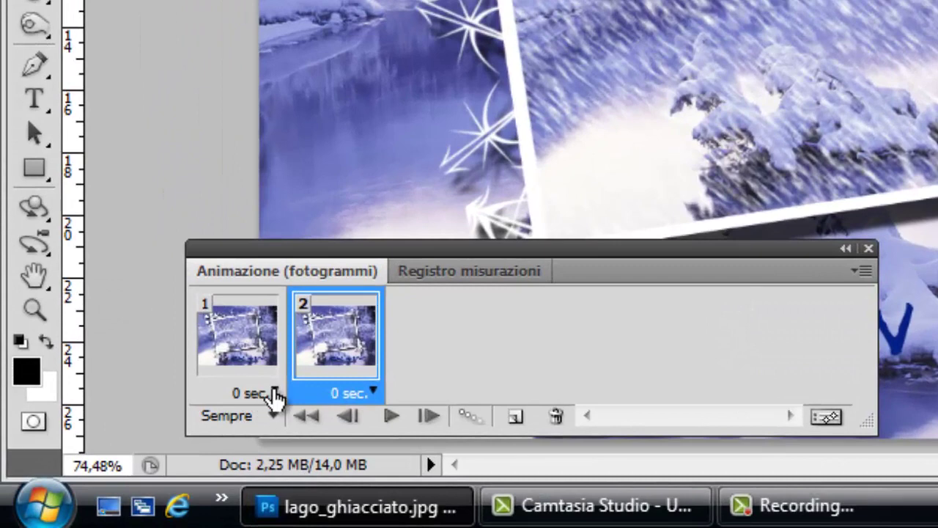
pyautogui.click(275, 393)
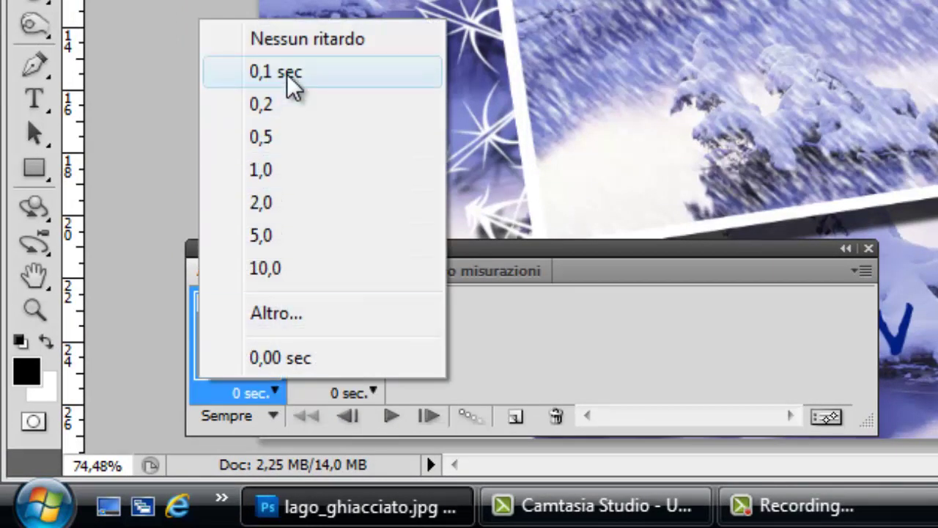
pyautogui.click(288, 78)
pyautogui.click(374, 392)
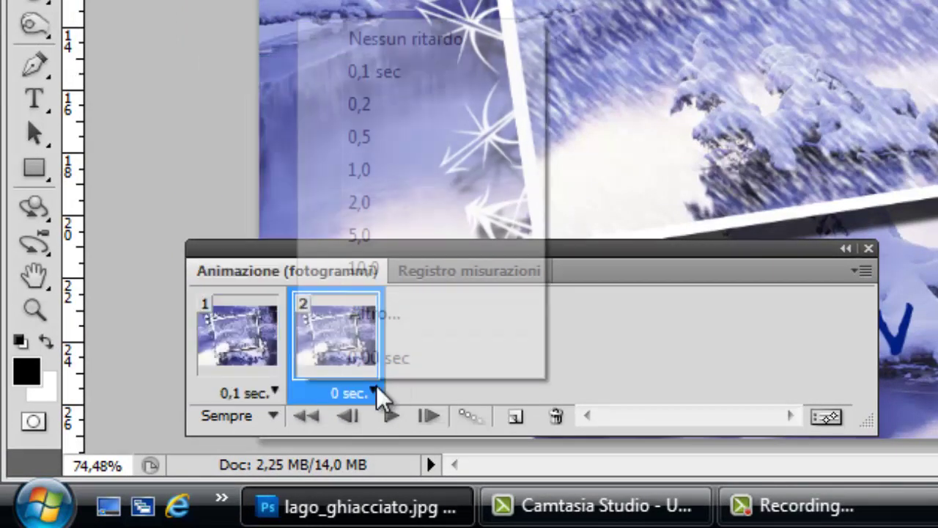
pyautogui.click(360, 75)
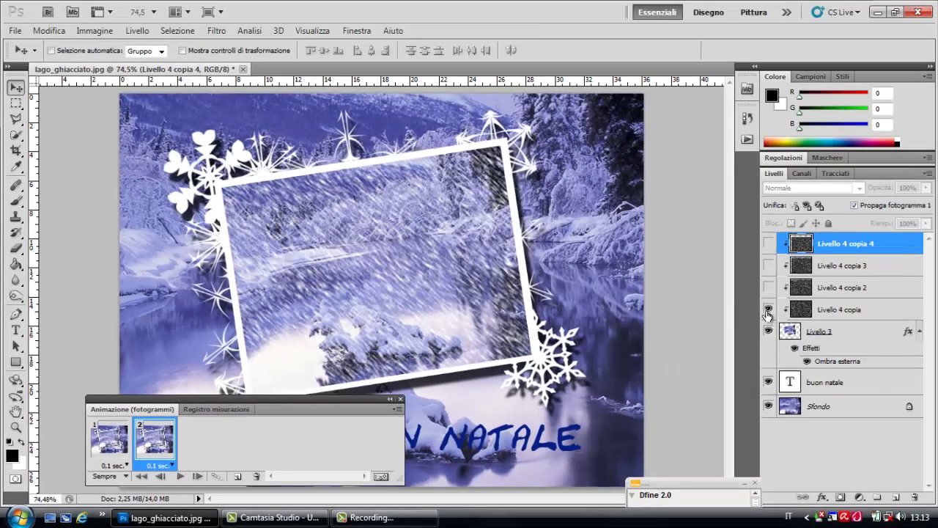
# - Show the second snow layer in frame 2, then add frame 3 showing the third snow layer
pyautogui.click(768, 310)
pyautogui.click(768, 287)
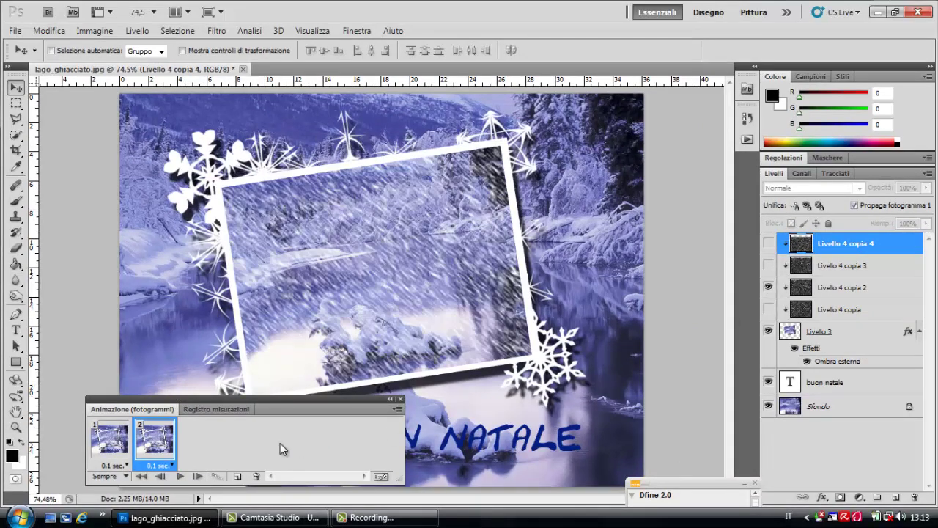
pyautogui.moveTo(165, 438); pyautogui.dragTo(238, 477)
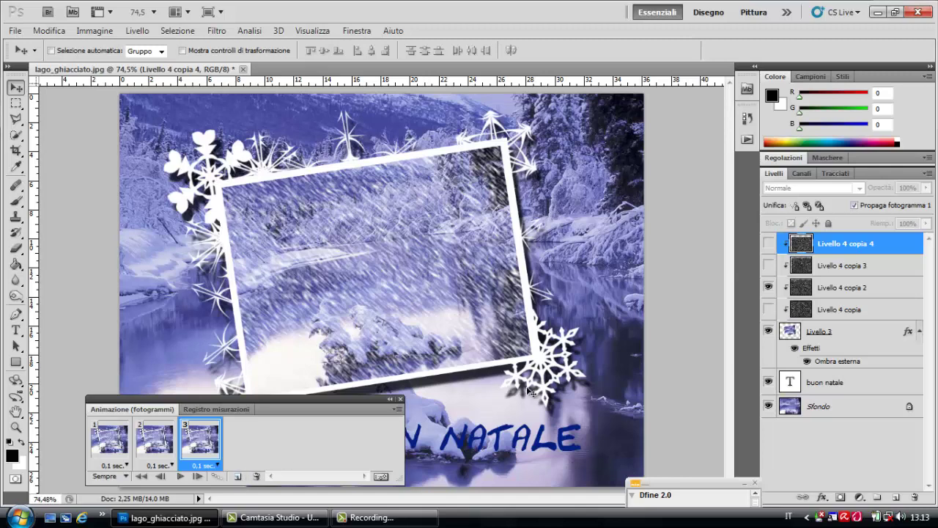
pyautogui.click(768, 287)
pyautogui.click(768, 266)
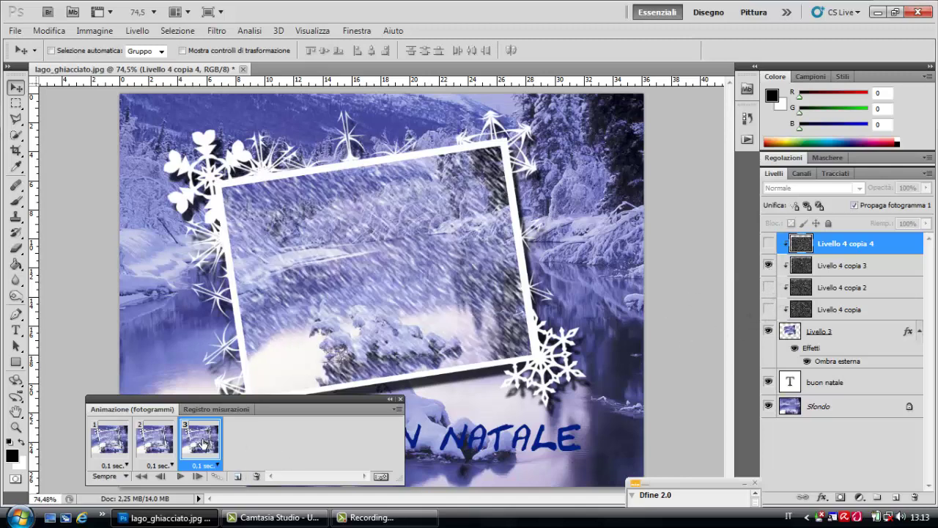
# - Add frame 4 showing the fourth snow layer, then add a fifth frame
pyautogui.click(238, 476)
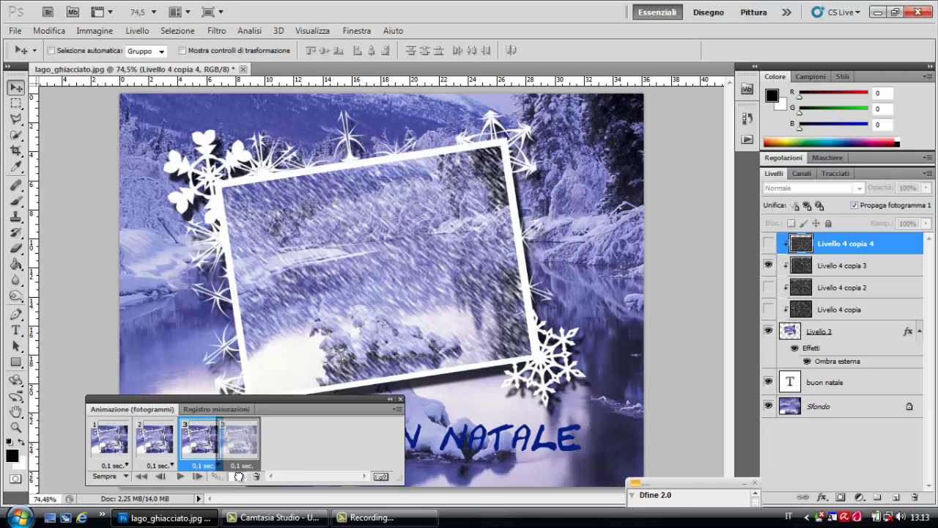
pyautogui.click(768, 266)
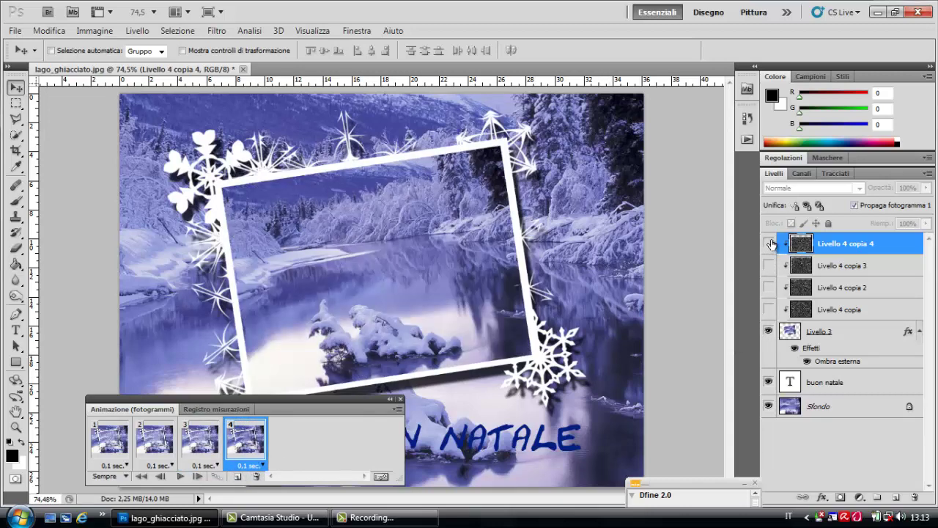
pyautogui.click(768, 244)
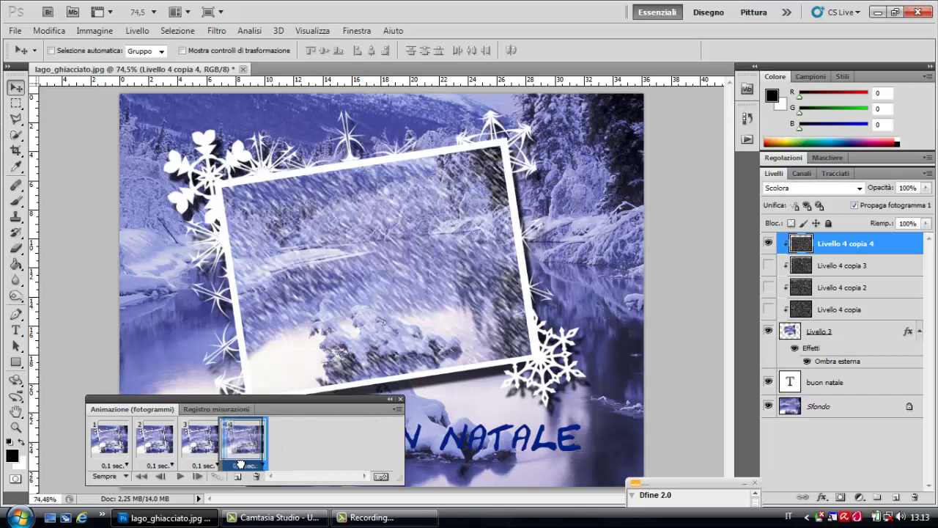
pyautogui.click(237, 477)
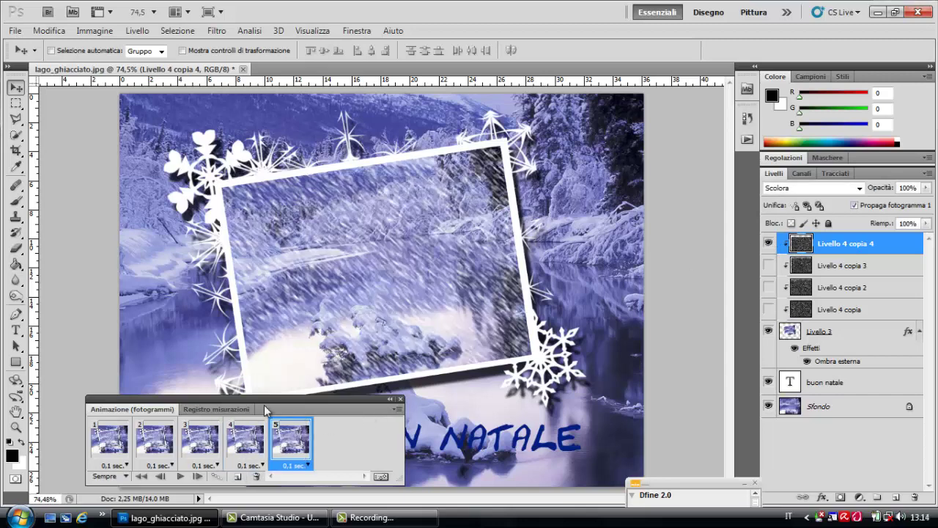
# - Preview the five-frame snow animation, then hide Livello 4 copia 4 and select the Sfondo layer
pyautogui.moveTo(268, 398); pyautogui.dragTo(241, 413)
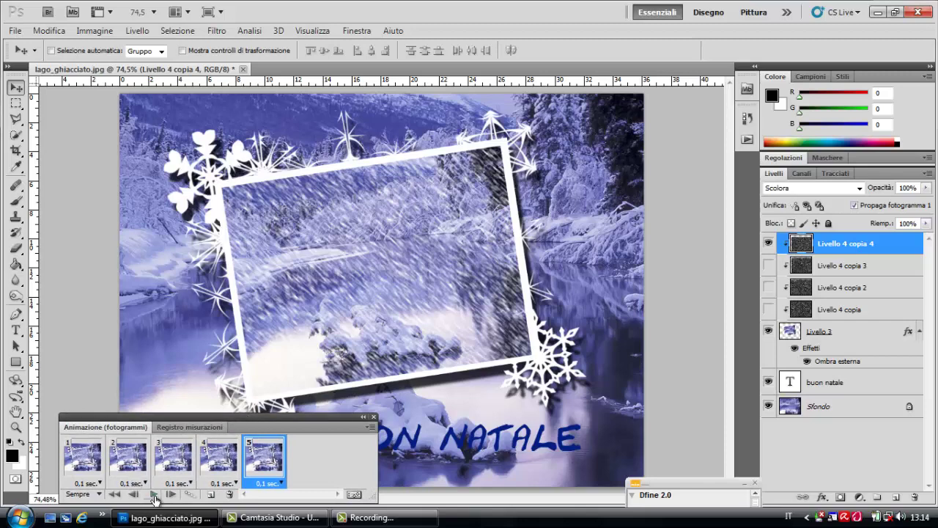
pyautogui.moveTo(203, 417); pyautogui.dragTo(180, 419)
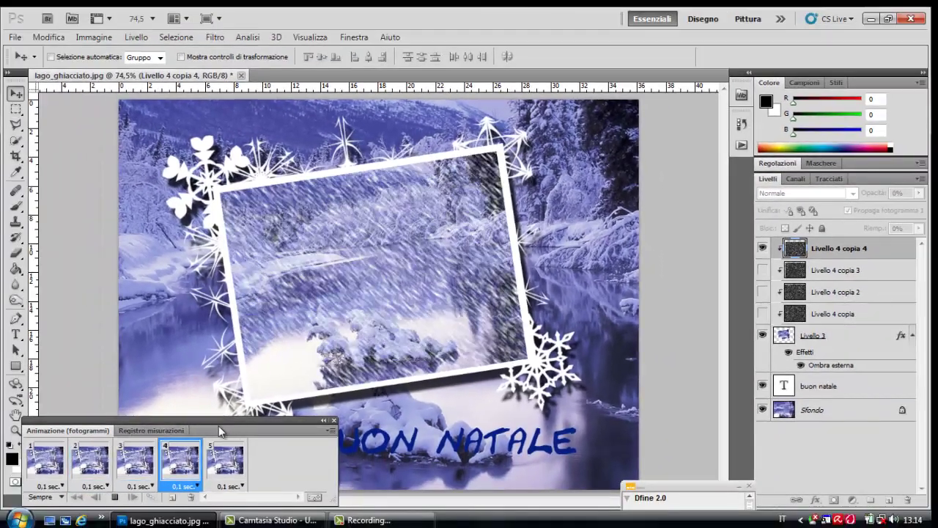
pyautogui.moveTo(218, 425); pyautogui.dragTo(184, 445)
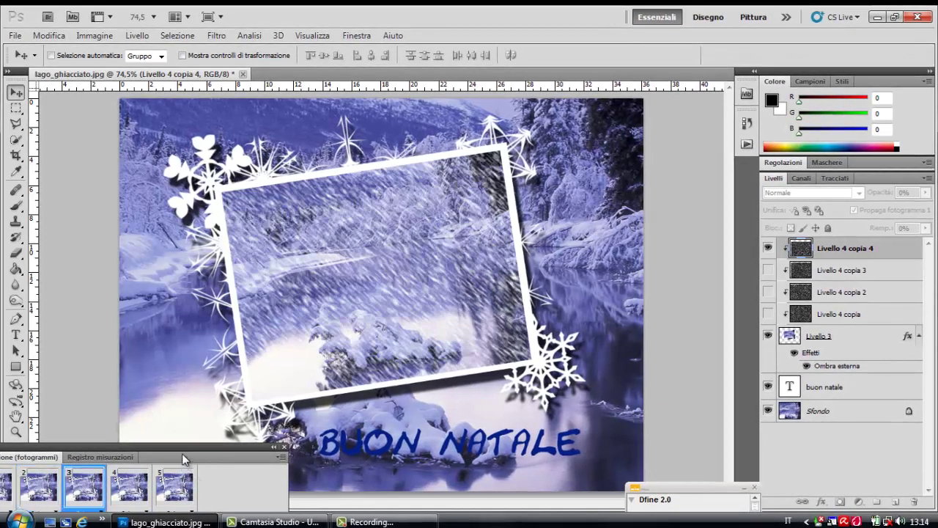
pyautogui.moveTo(182, 453); pyautogui.dragTo(236, 353)
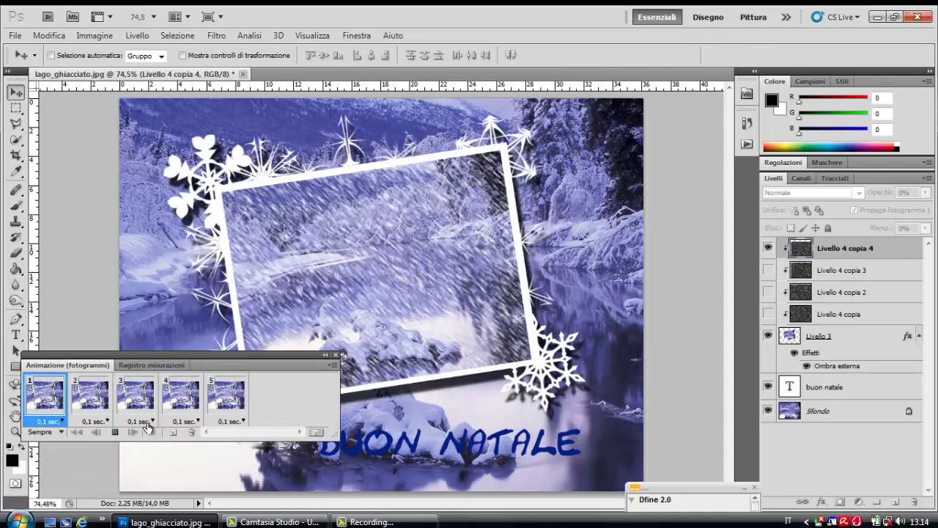
pyautogui.click(114, 432)
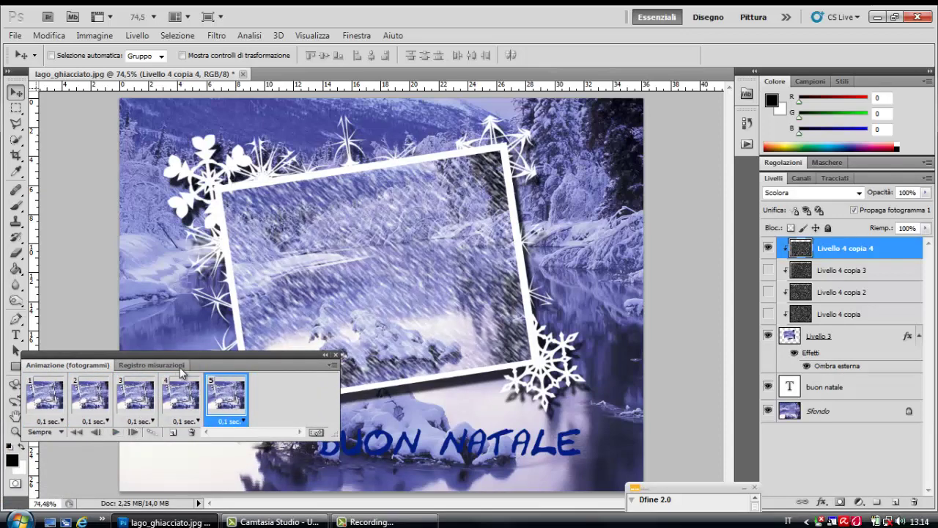
pyautogui.moveTo(190, 352); pyautogui.dragTo(187, 411)
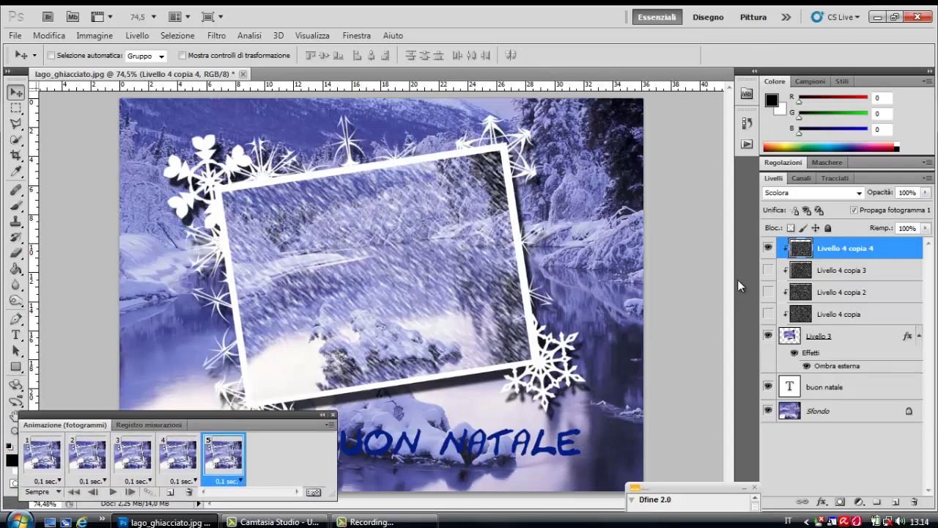
pyautogui.click(767, 251)
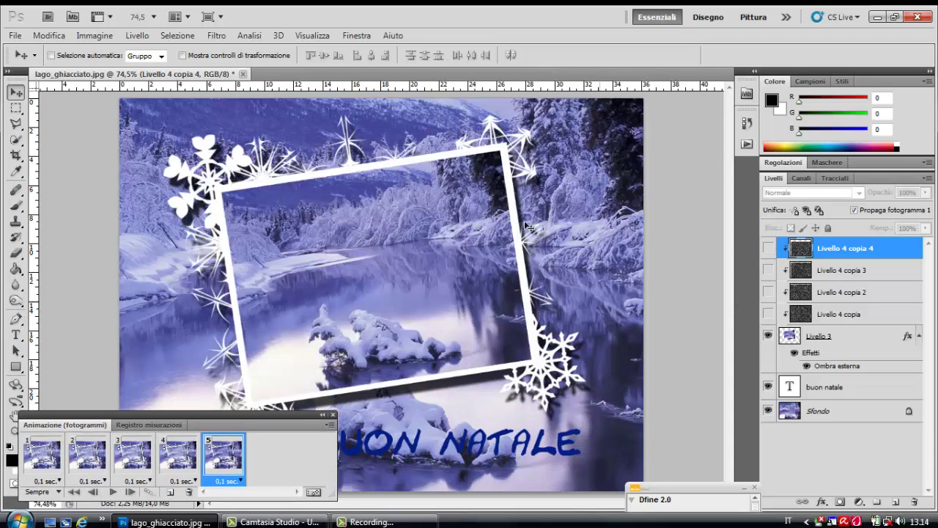
pyautogui.click(838, 416)
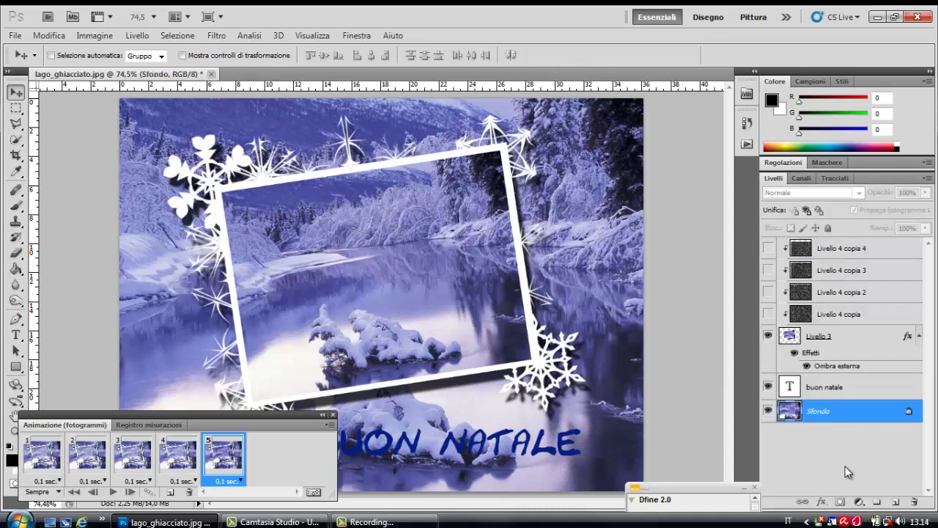
# - Add a new layer above Sfondo and fill it with white using the Paint Bucket
pyautogui.click(895, 503)
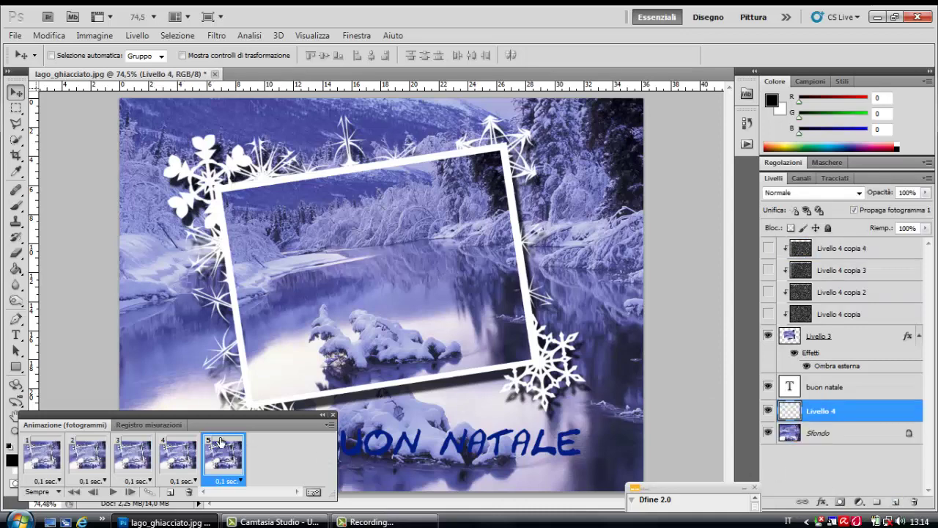
pyautogui.moveTo(66, 424); pyautogui.dragTo(192, 461)
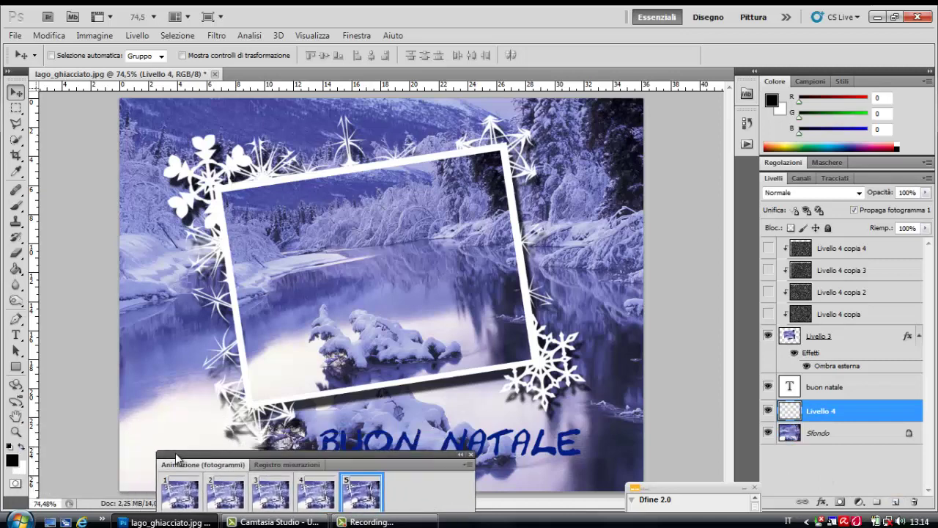
pyautogui.click(23, 447)
pyautogui.click(14, 459)
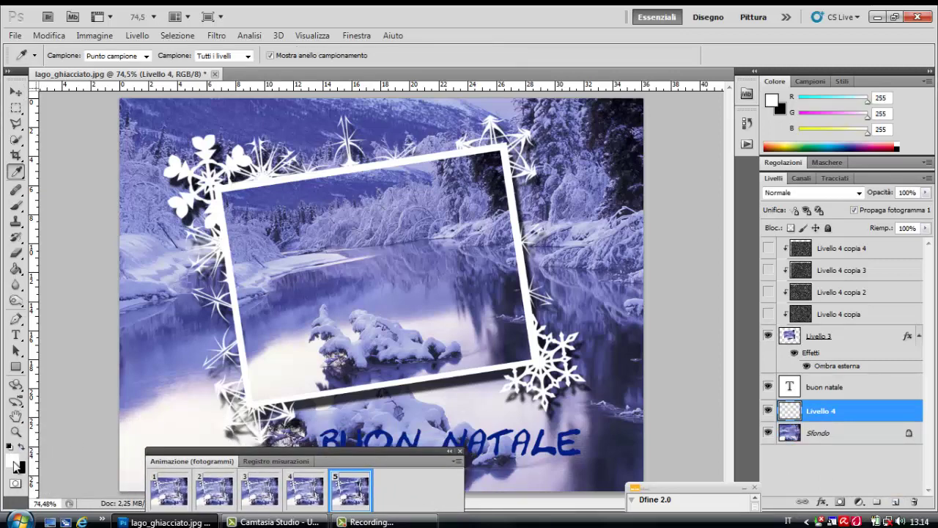
pyautogui.click(770, 223)
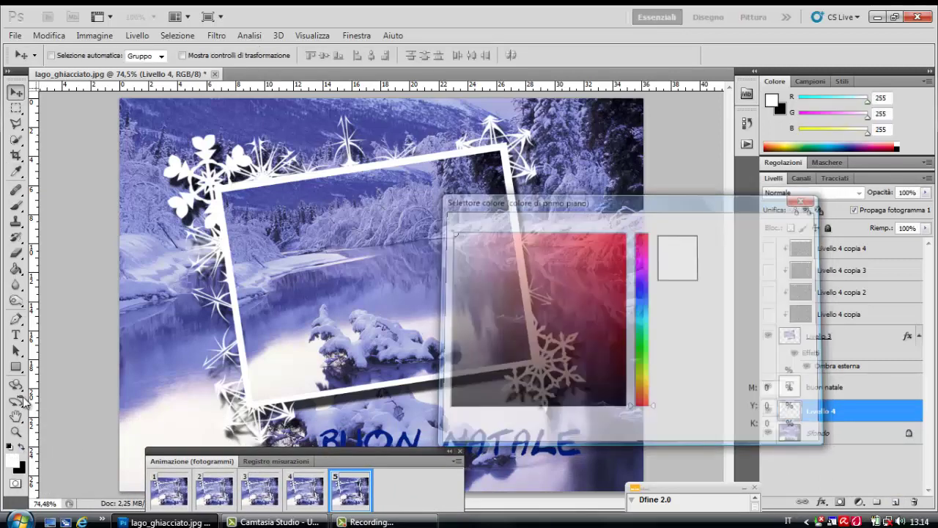
pyautogui.click(14, 269)
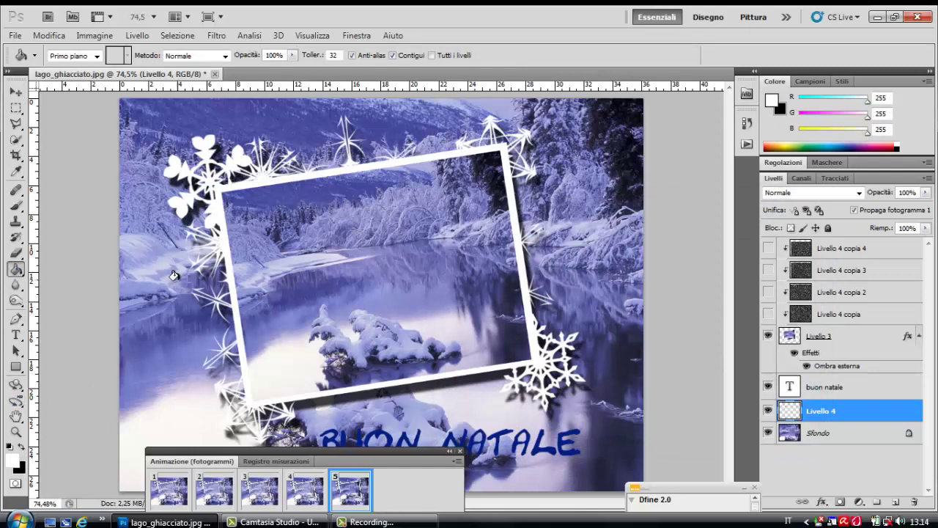
pyautogui.click(180, 282)
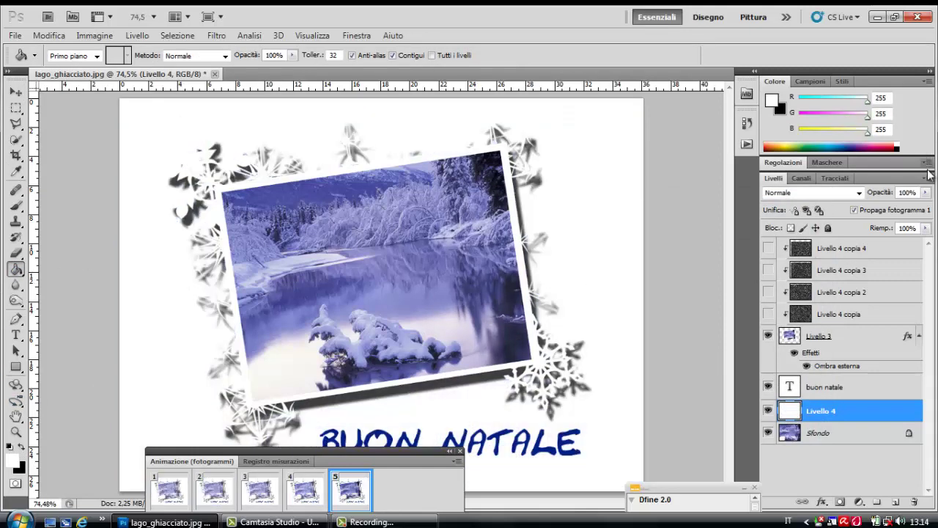
# - Set the white layer's opacity to 61% and turn Livello 4 copia's visibility back on
pyautogui.click(925, 192)
pyautogui.moveTo(925, 210)
pyautogui.mouseDown()
pyautogui.moveTo(877, 216)
pyautogui.moveTo(900, 218)
pyautogui.moveTo(891, 215)
pyautogui.mouseUp()
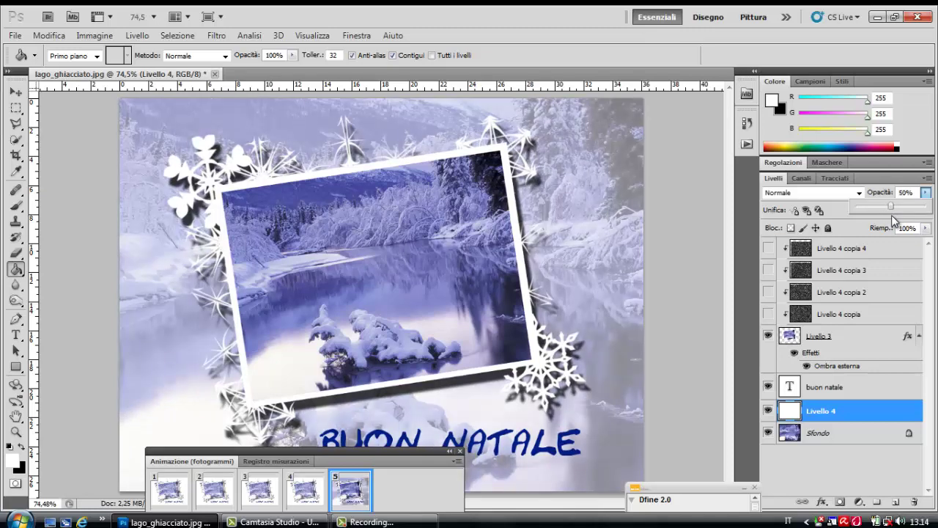
pyautogui.click(925, 192)
pyautogui.moveTo(897, 210); pyautogui.dragTo(901, 210)
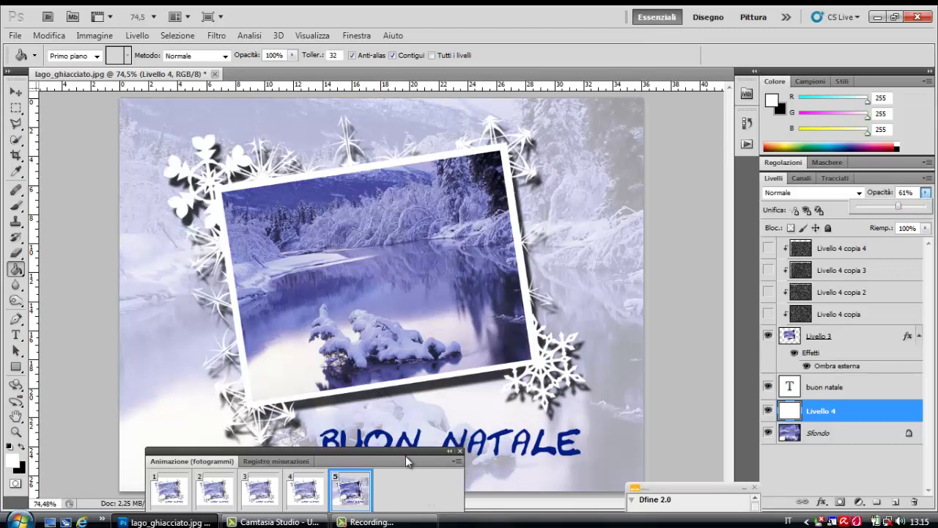
pyautogui.click(767, 315)
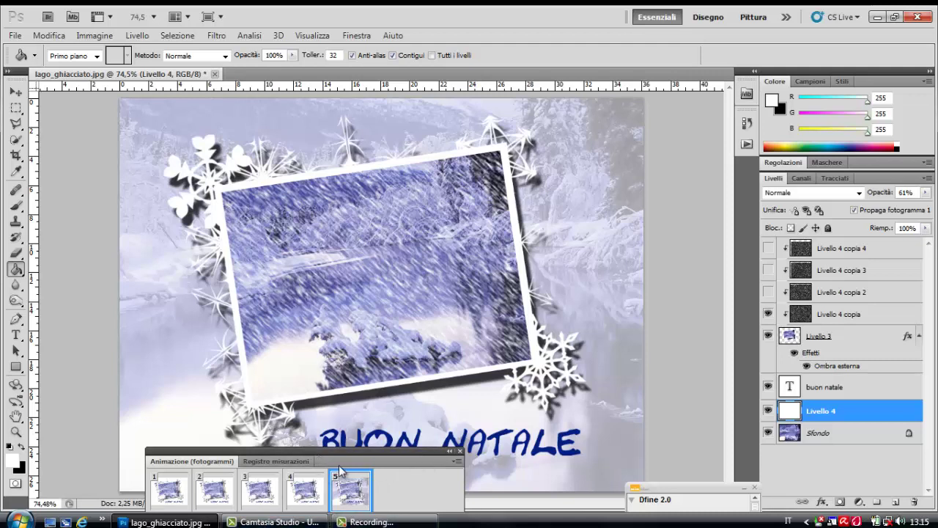
pyautogui.moveTo(347, 456); pyautogui.dragTo(172, 412)
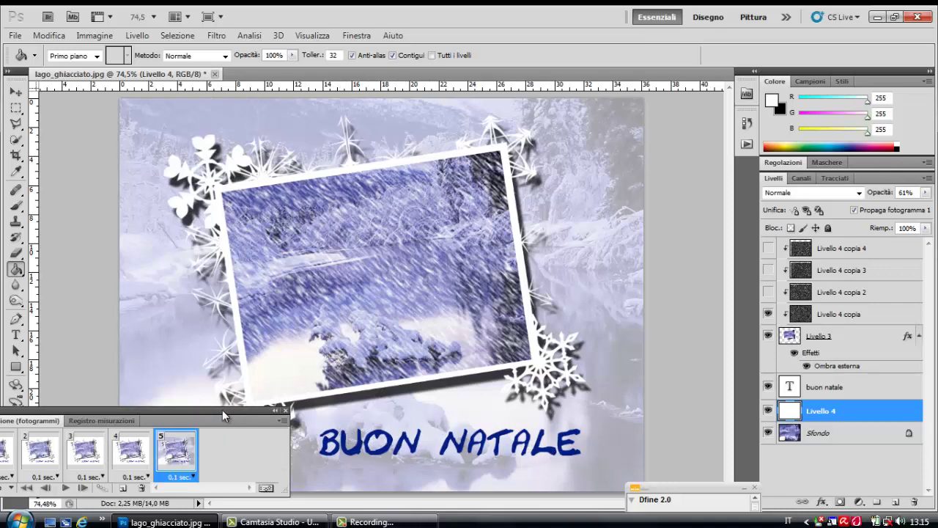
pyautogui.moveTo(222, 410)
pyautogui.mouseDown()
pyautogui.moveTo(240, 378)
pyautogui.moveTo(276, 348)
pyautogui.mouseUp()
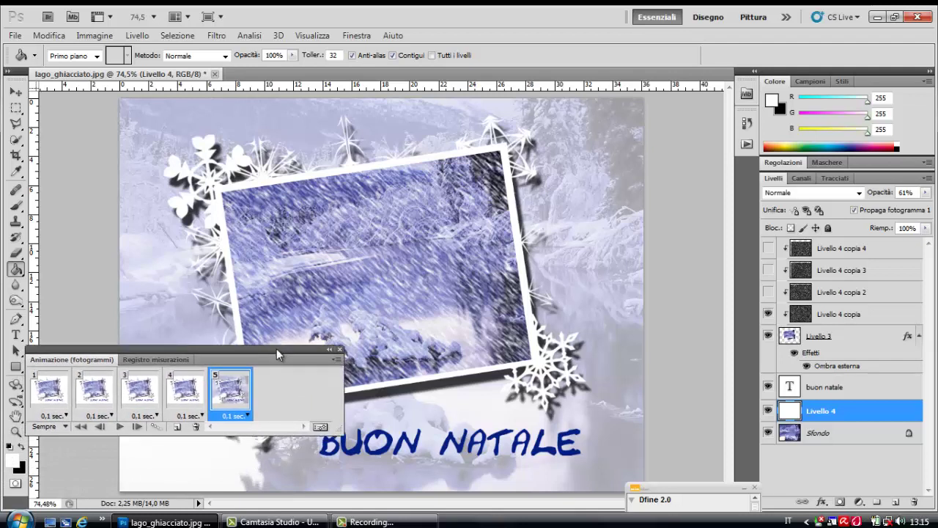